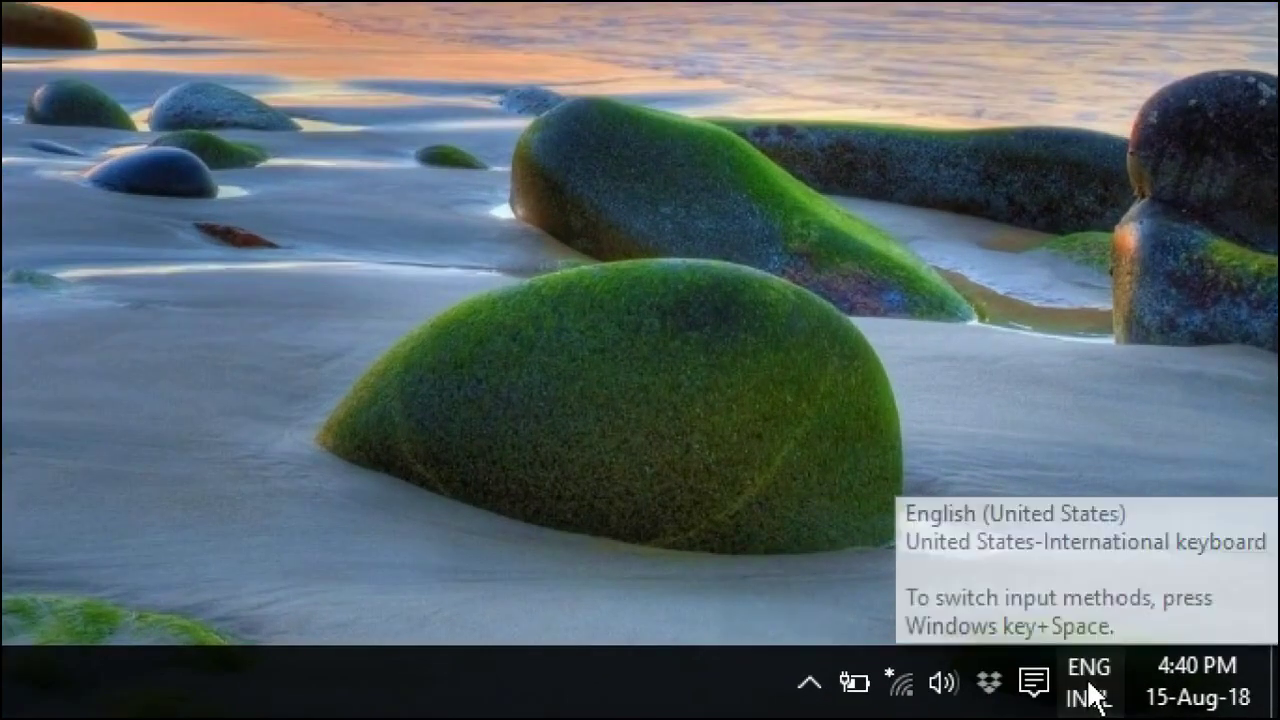
Add Khmer to the Windows languages through the language preferences.
left_click(1170, 703)
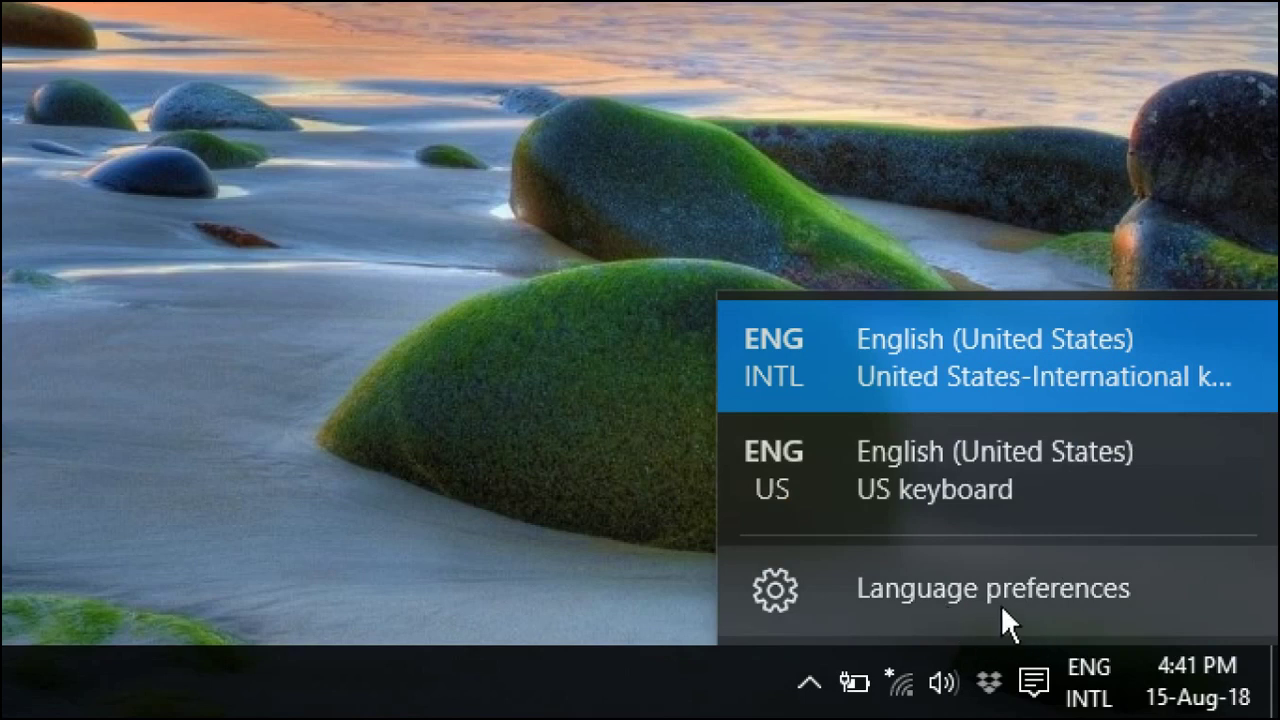
left_click(1032, 610)
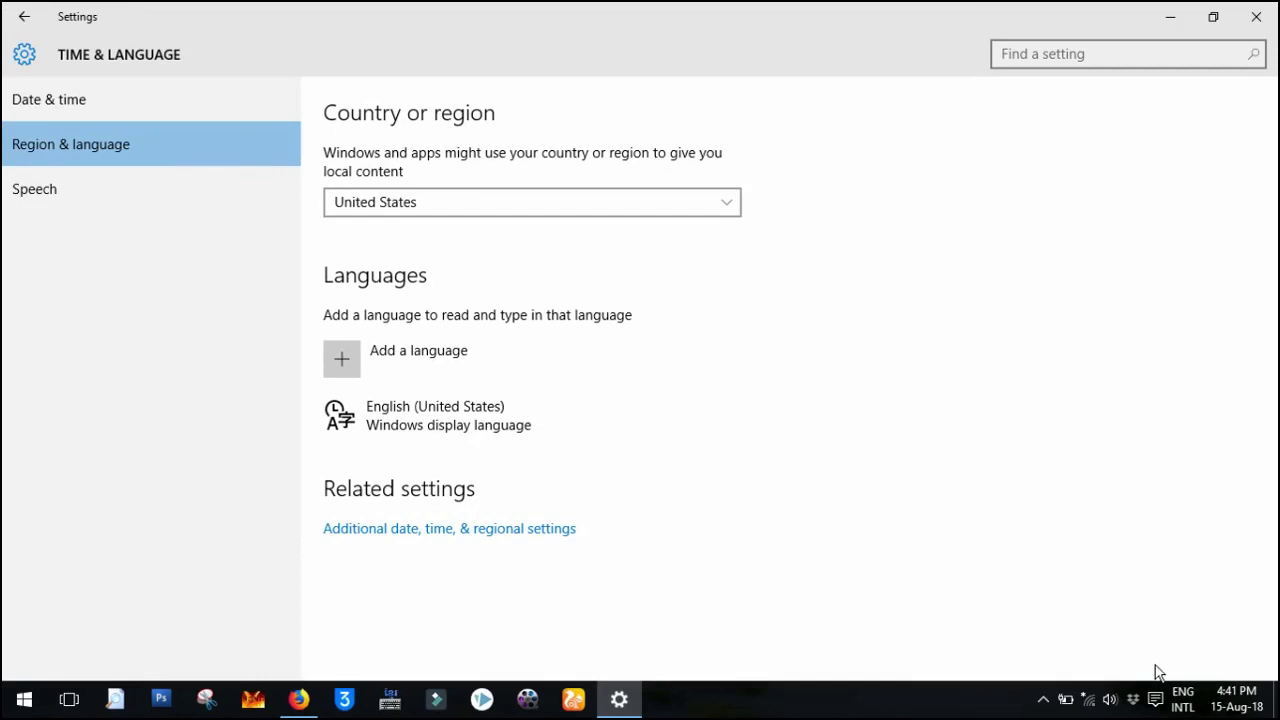
left_click(380, 354)
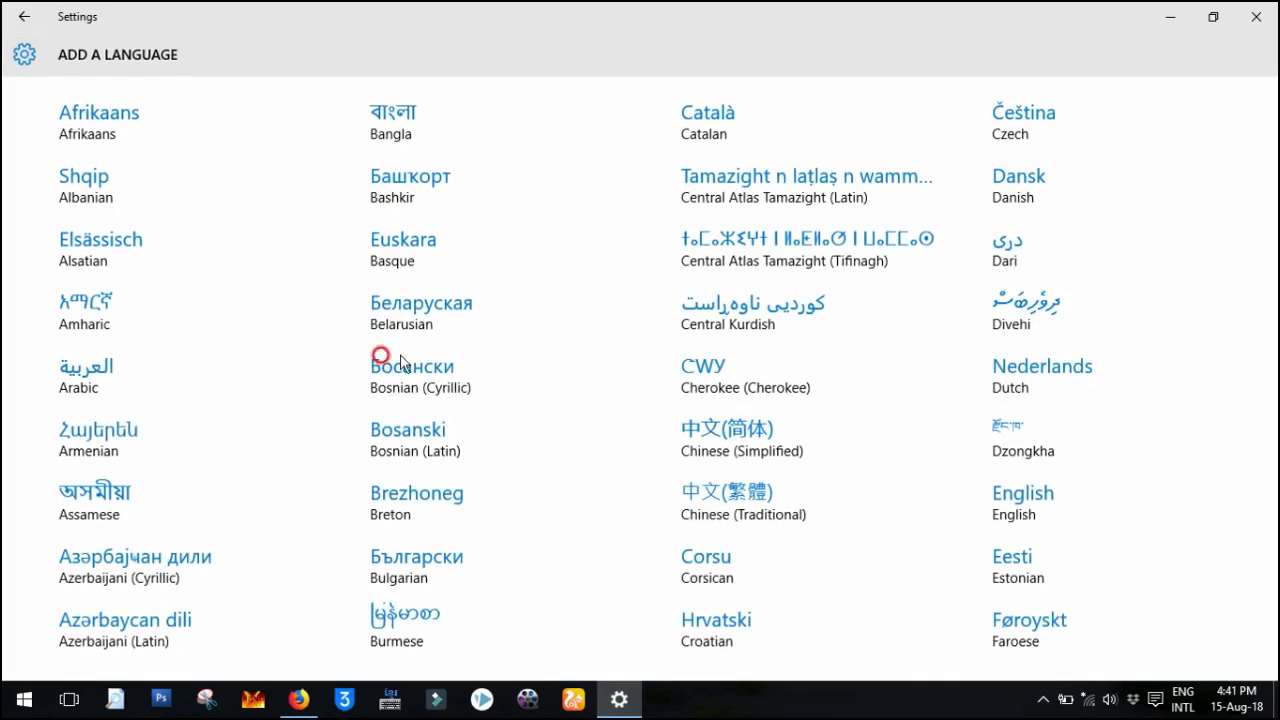
scroll(790, 395, "down", 5)
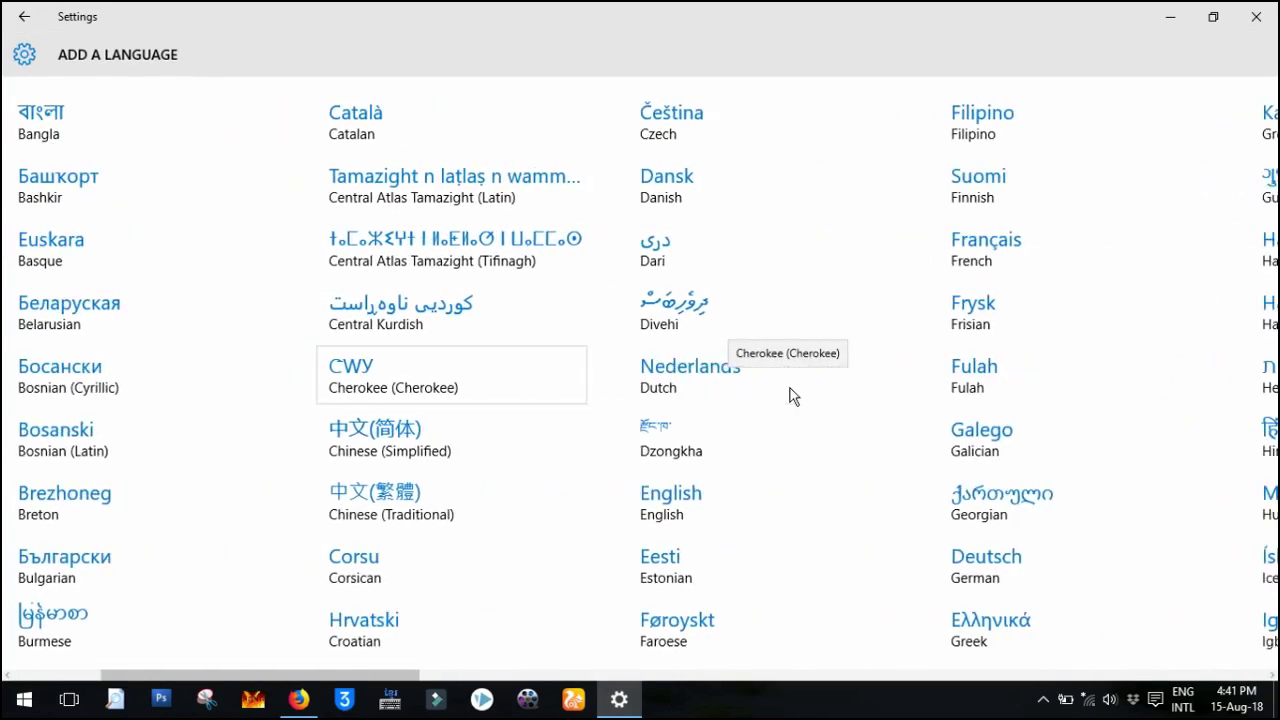
scroll(790, 395, "down", 10)
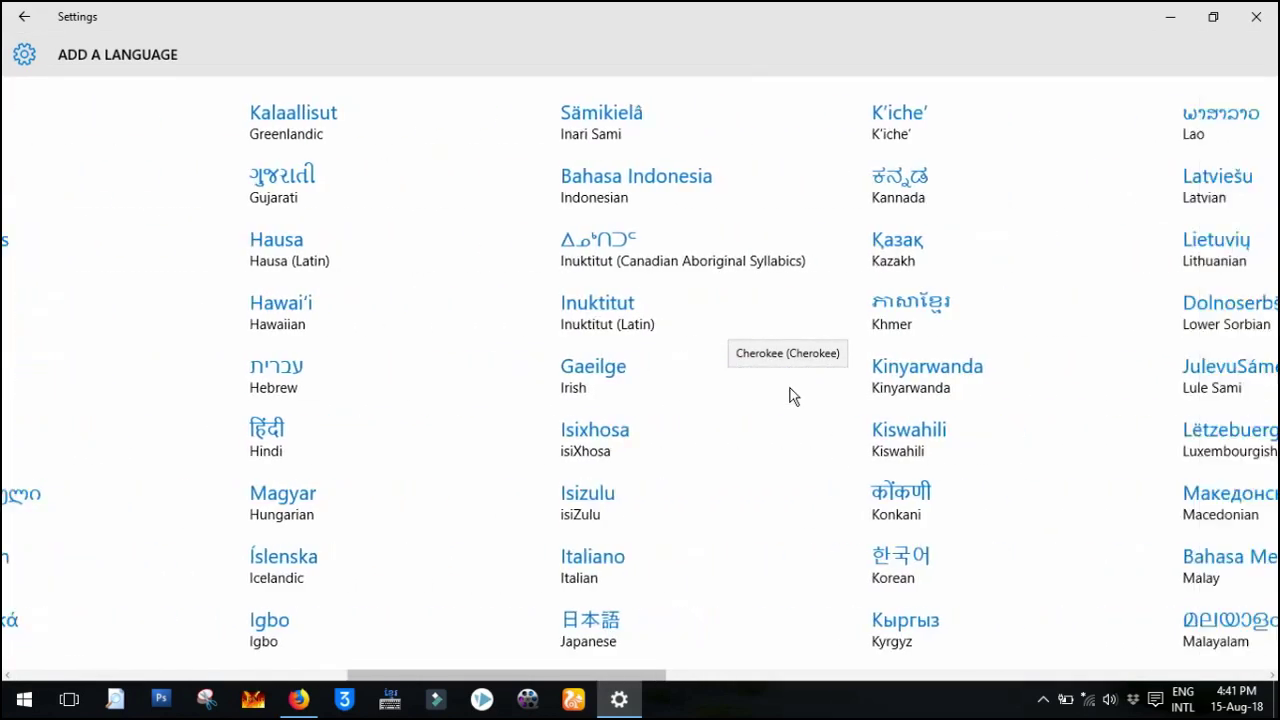
scroll(791, 397, "up", 1)
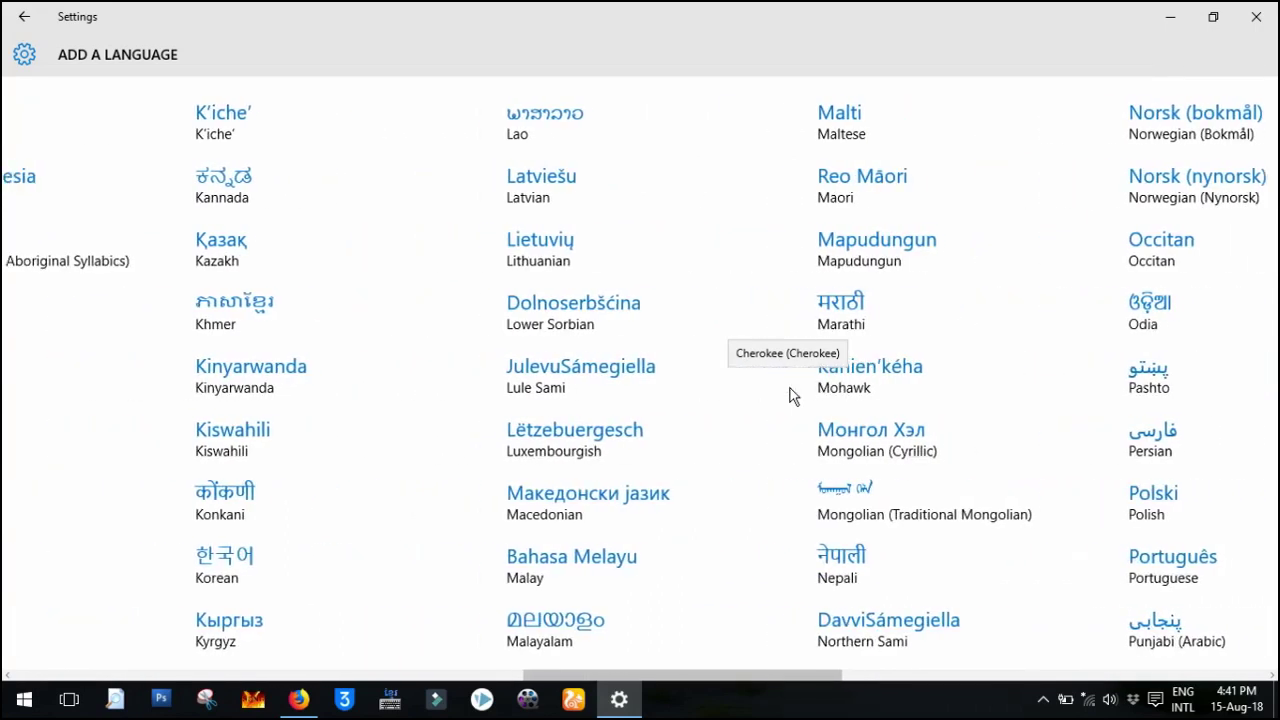
scroll(250, 320, "up", 2)
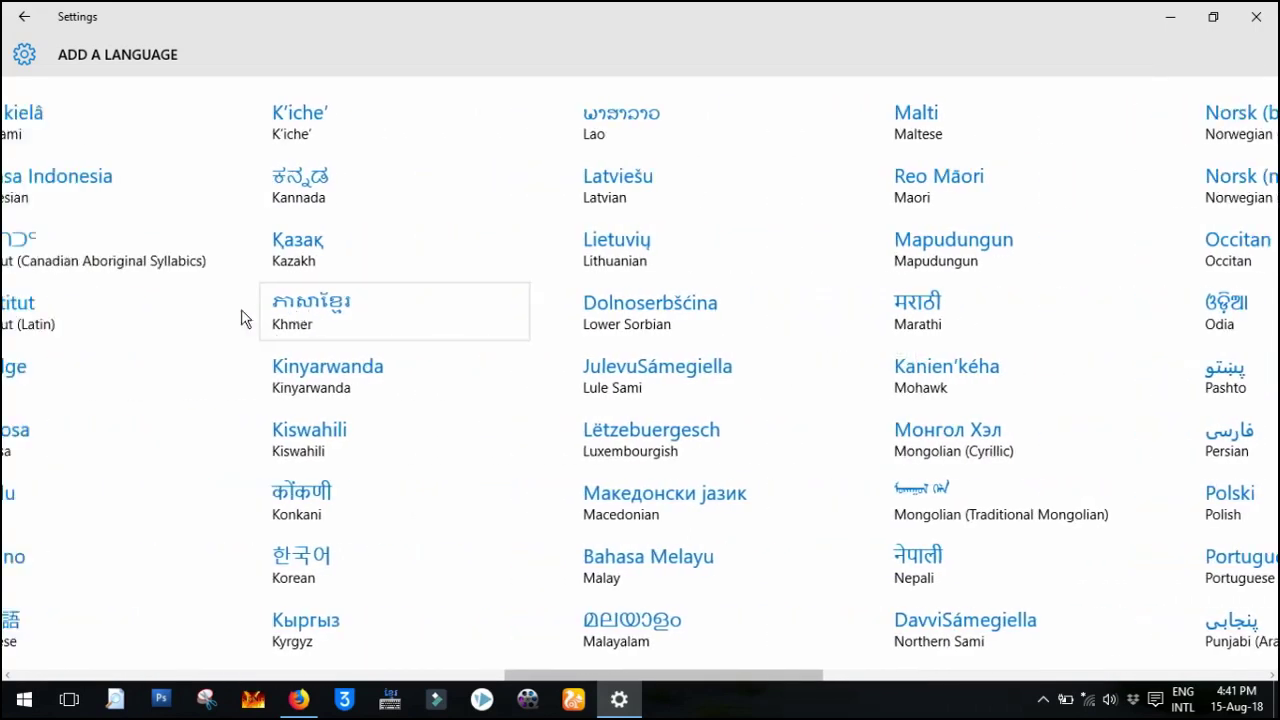
left_click(397, 313)
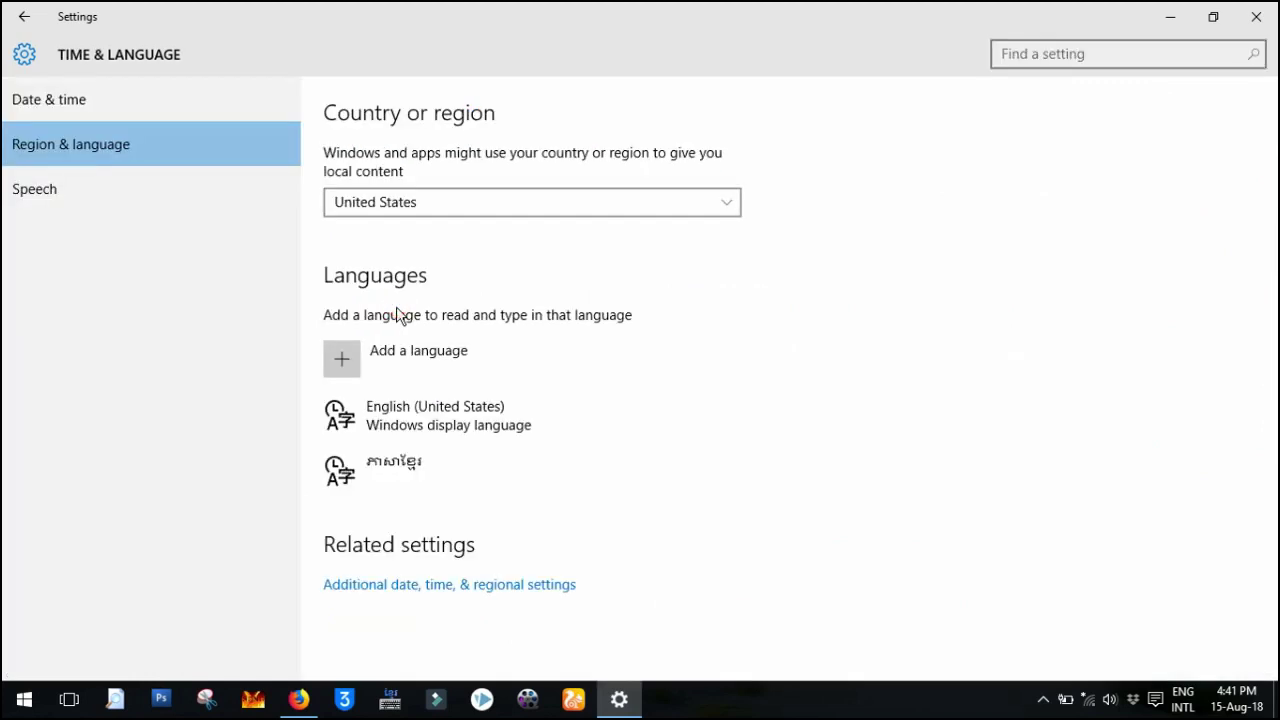
Add the Khmer (NIDA) keyboard in the options of the Khmer language.
left_click(454, 467)
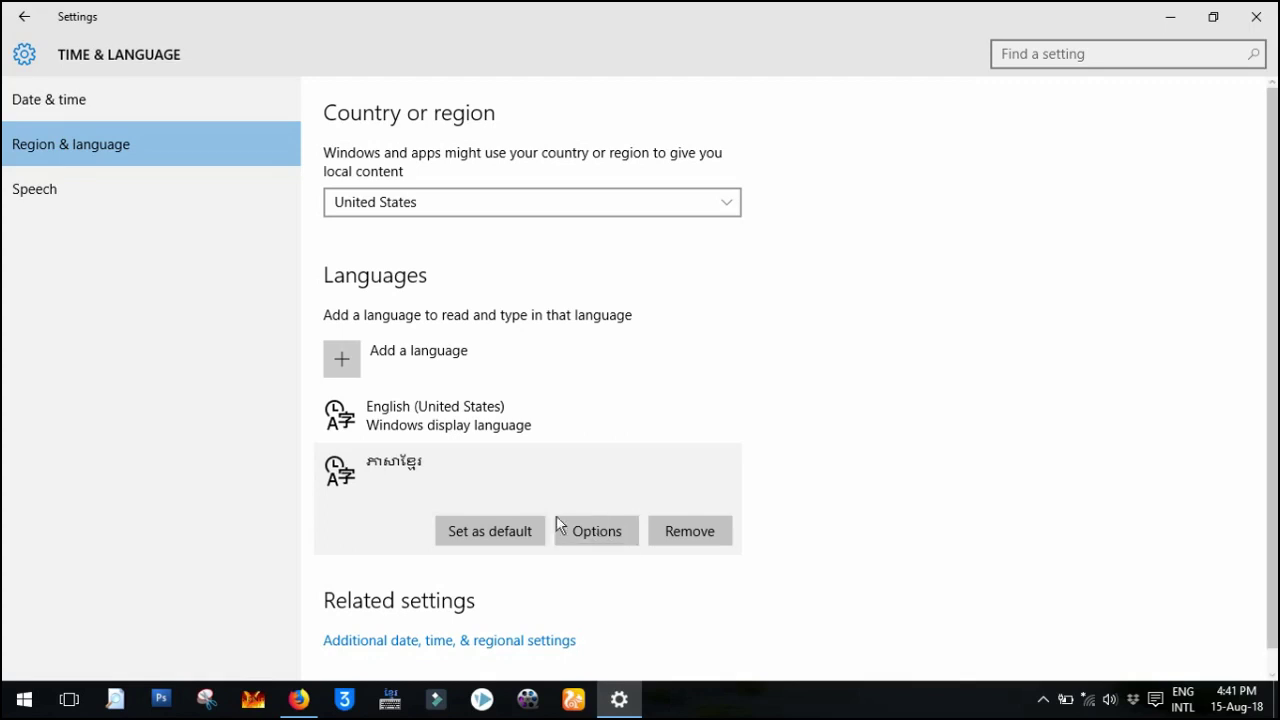
left_click(595, 533)
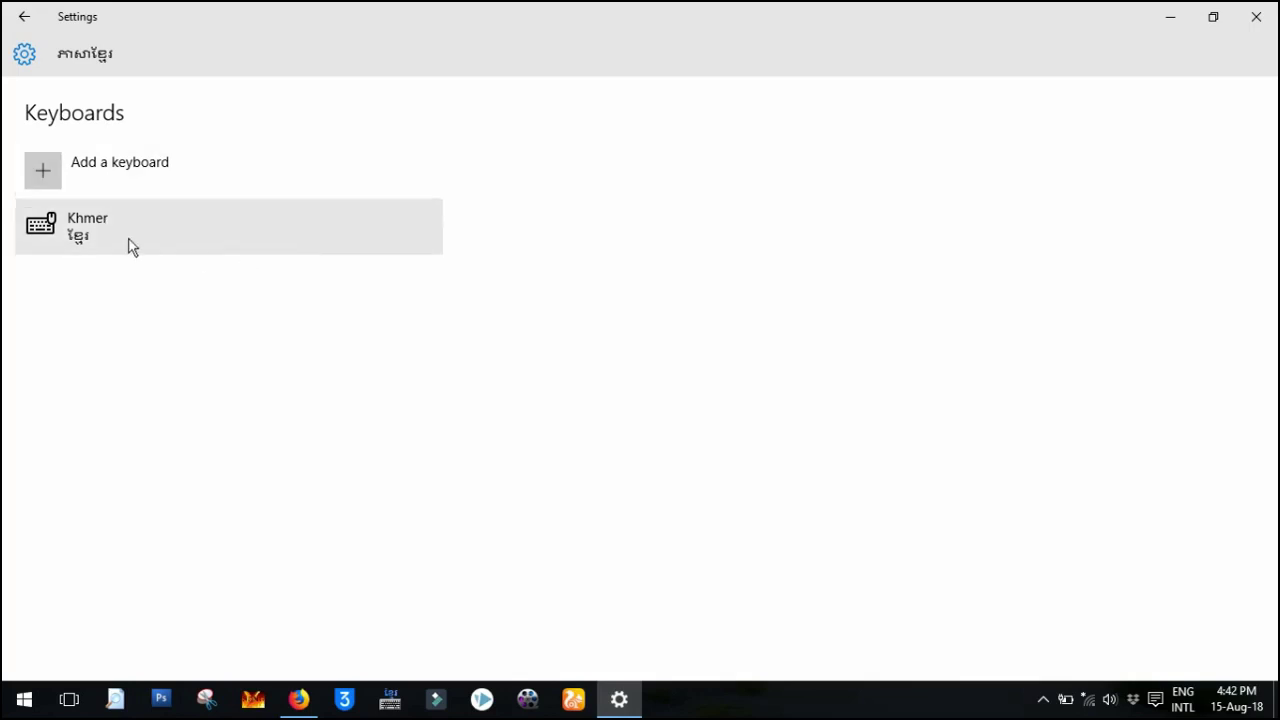
left_click(228, 245)
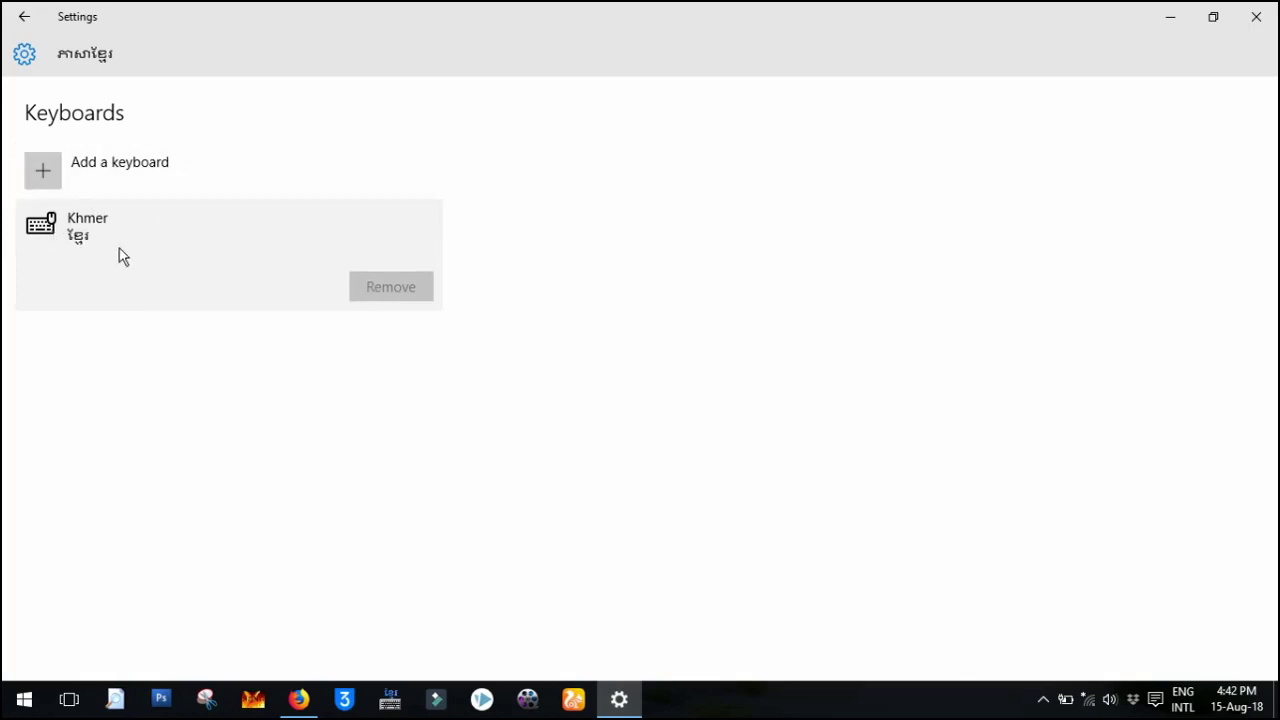
left_click(131, 166)
left_click(43, 177)
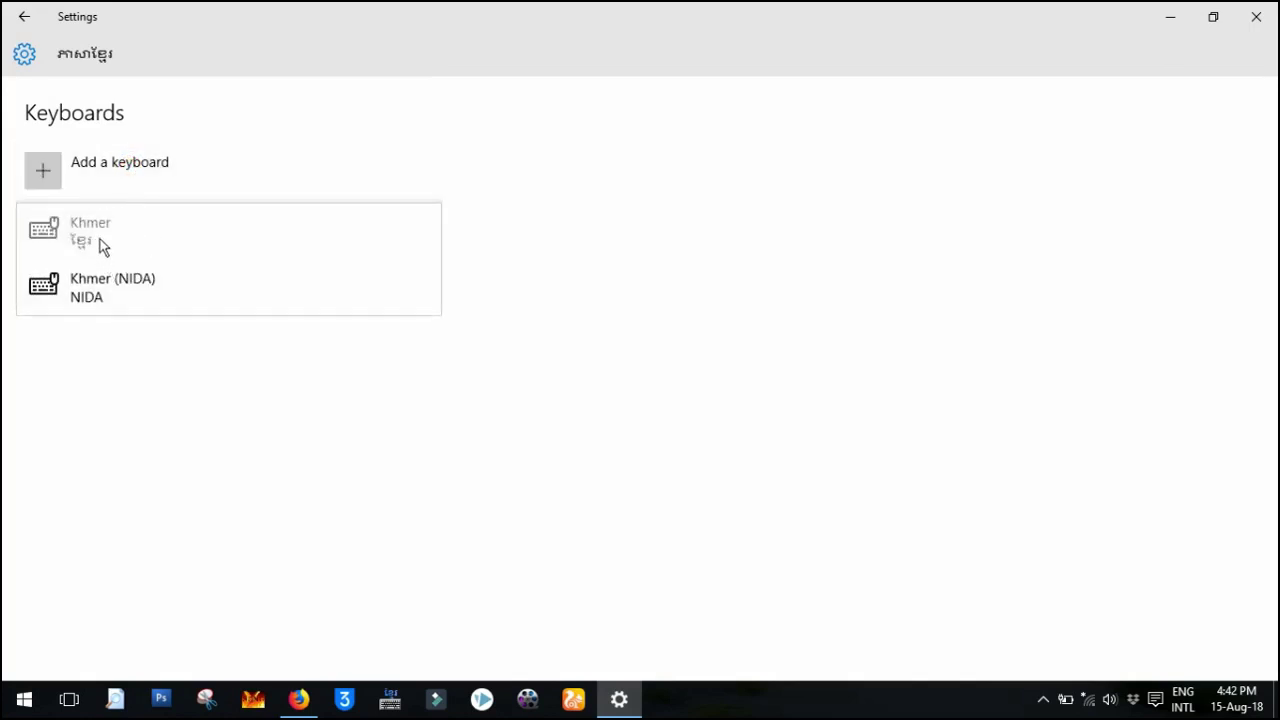
left_click(141, 280)
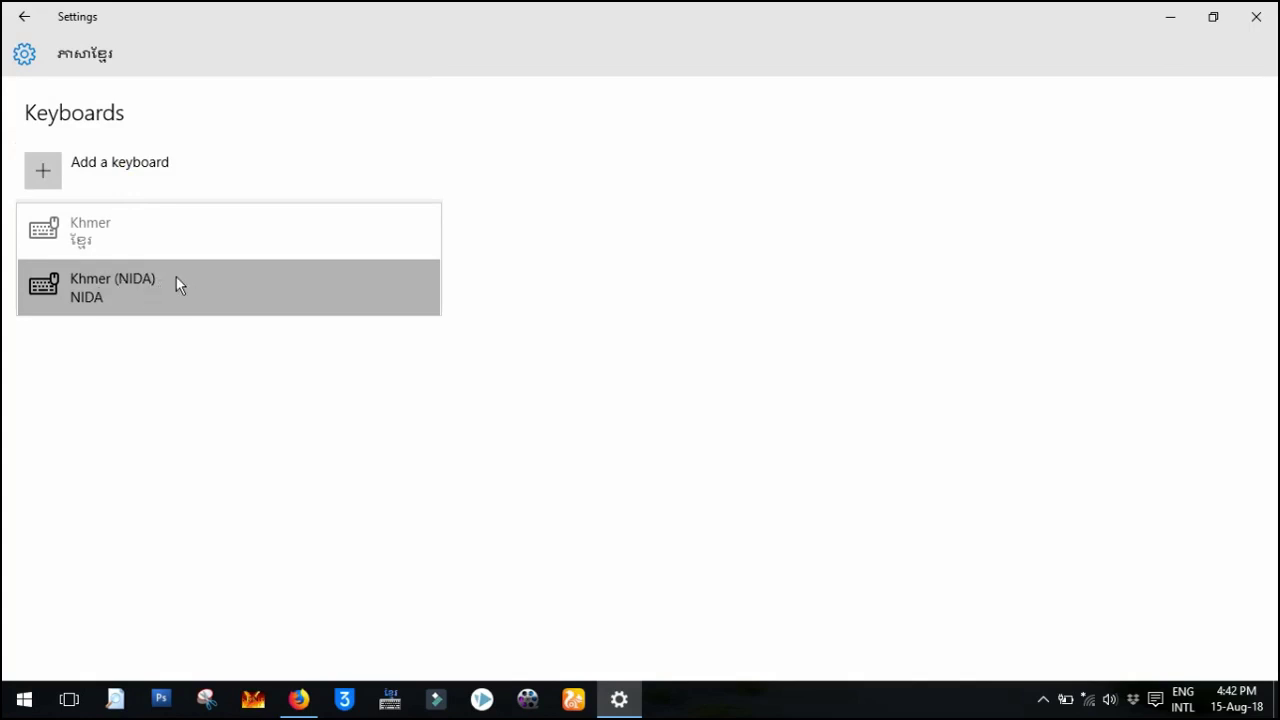
left_click(172, 287)
left_click(173, 287)
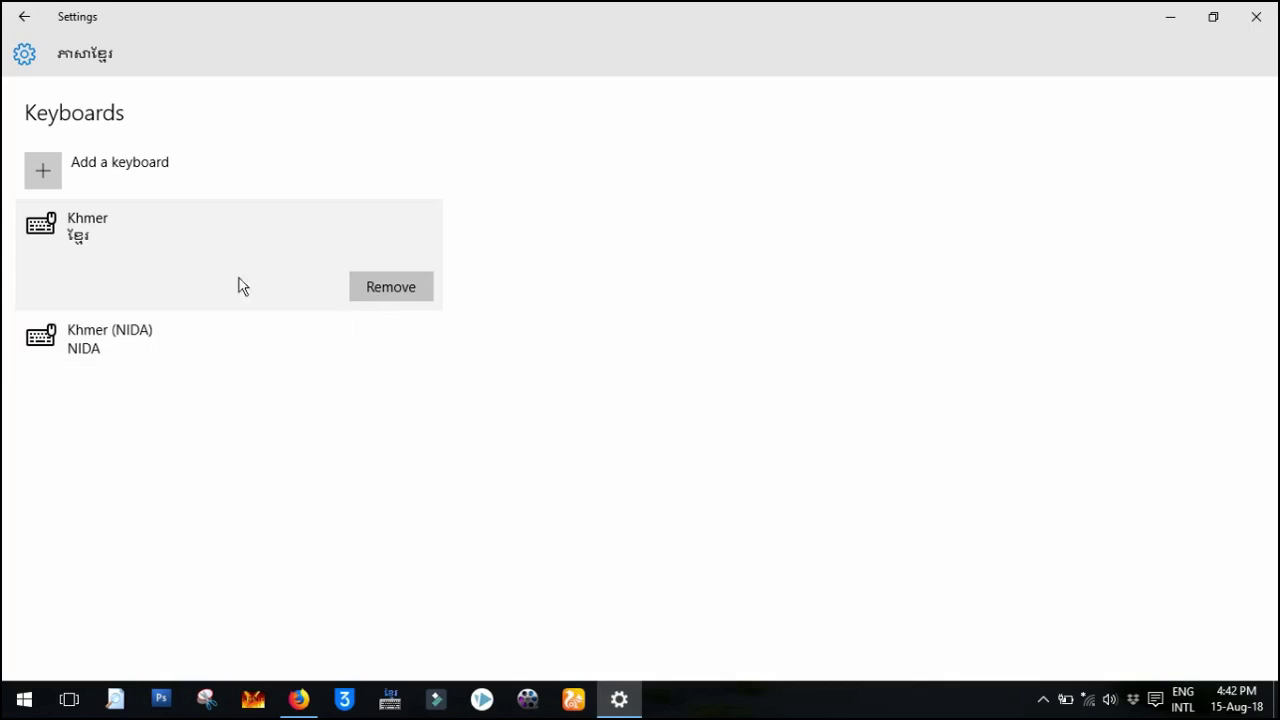
Remove the standard Khmer keyboard from the Khmer language options and close the settings.
left_click(142, 246)
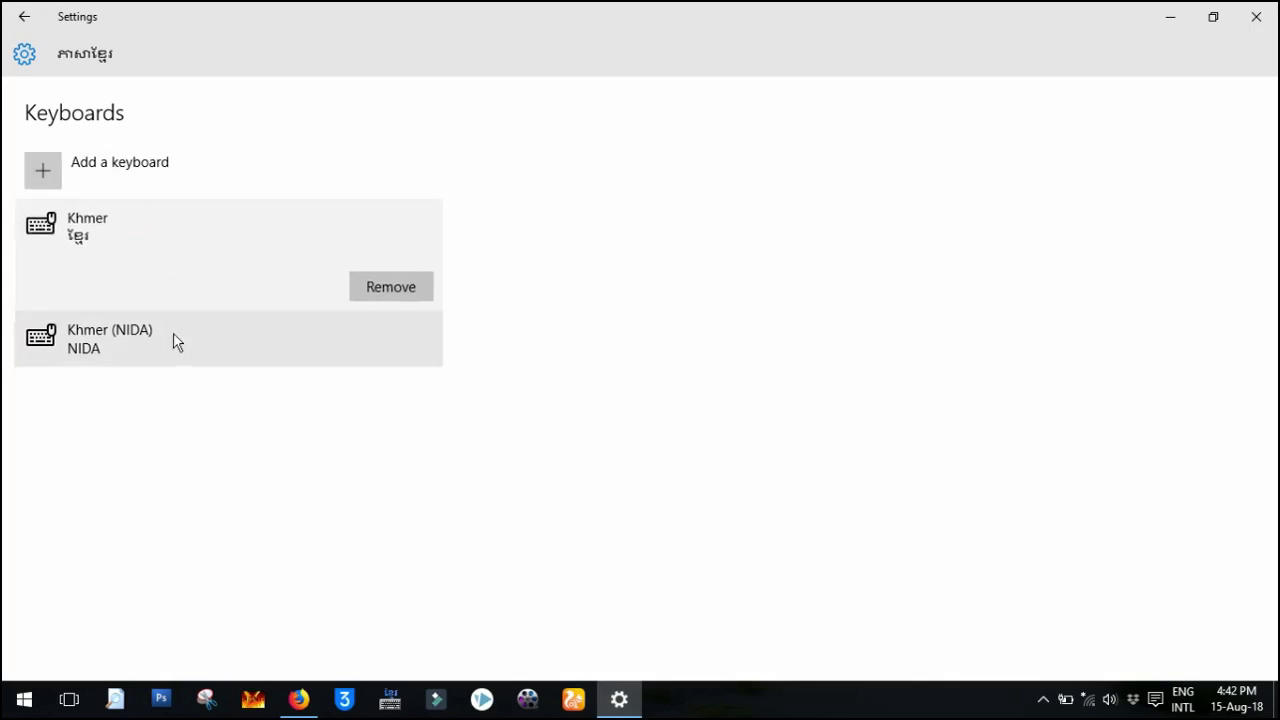
left_click(172, 334)
left_click(167, 228)
left_click(391, 286)
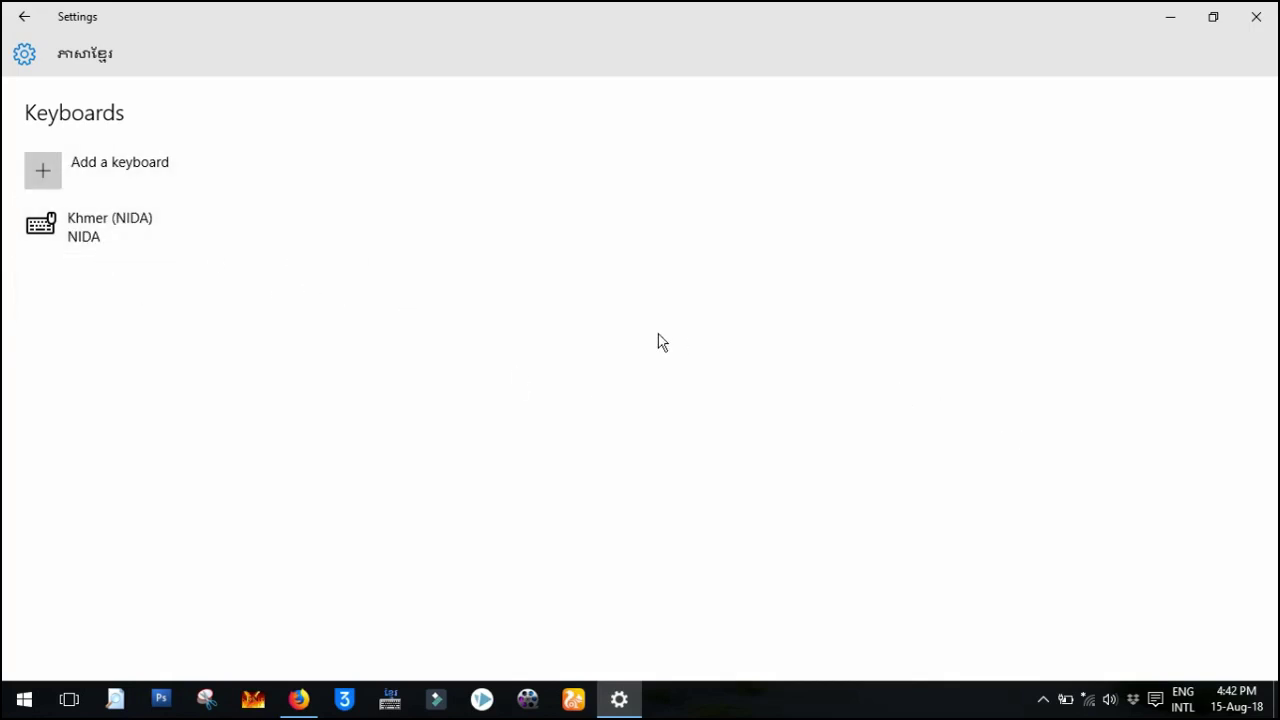
left_click(354, 355)
left_click(1256, 17)
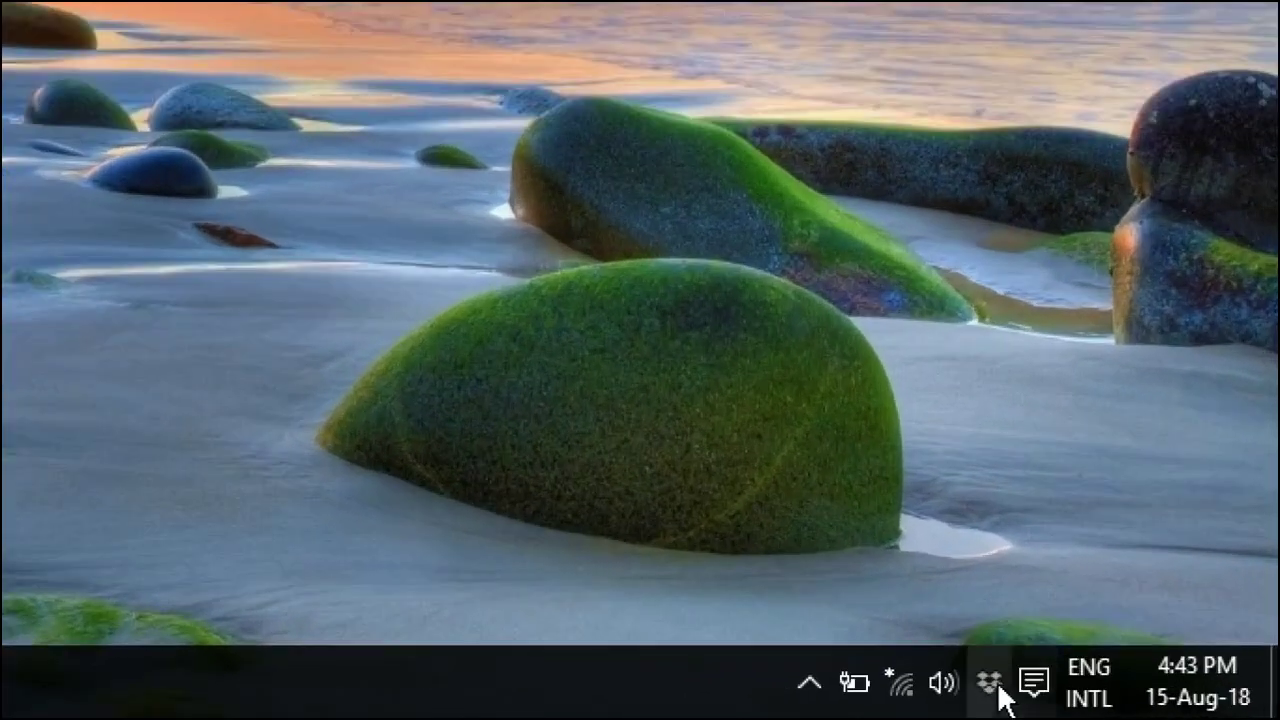
Remove the Khmer language in the language preferences, check the input method list, and close the settings.
left_click(1096, 700)
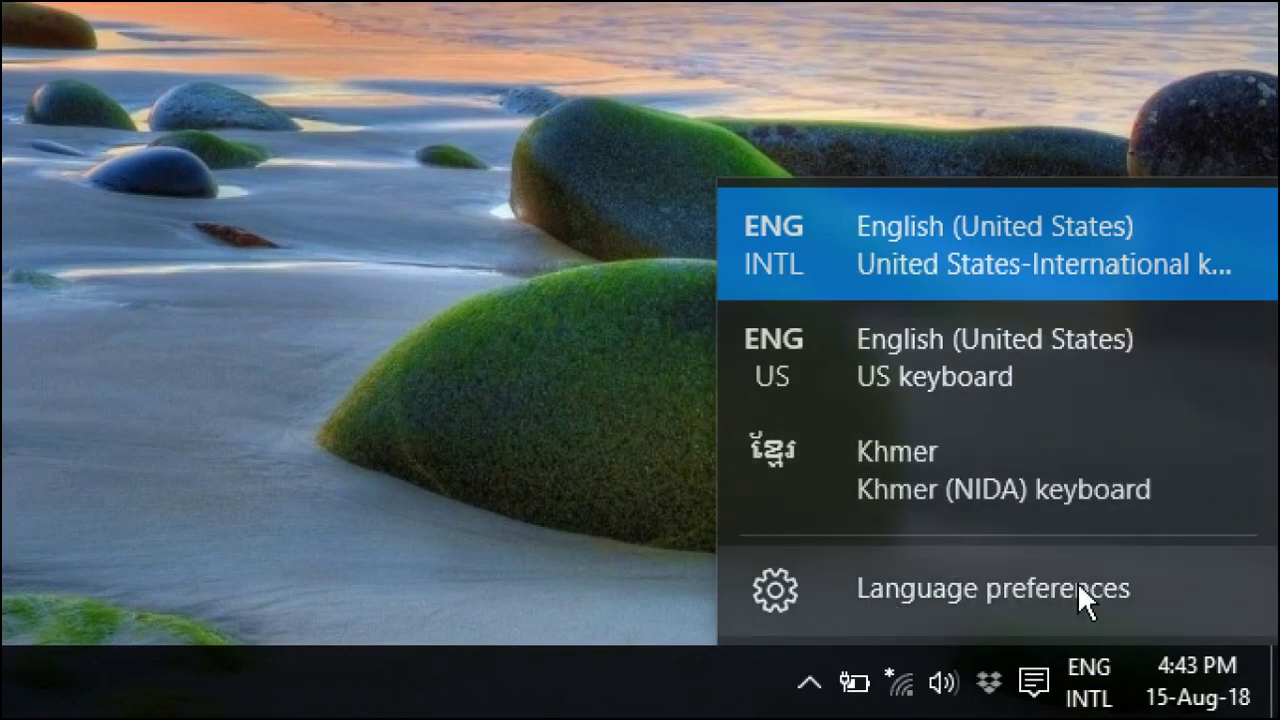
left_click(1044, 586)
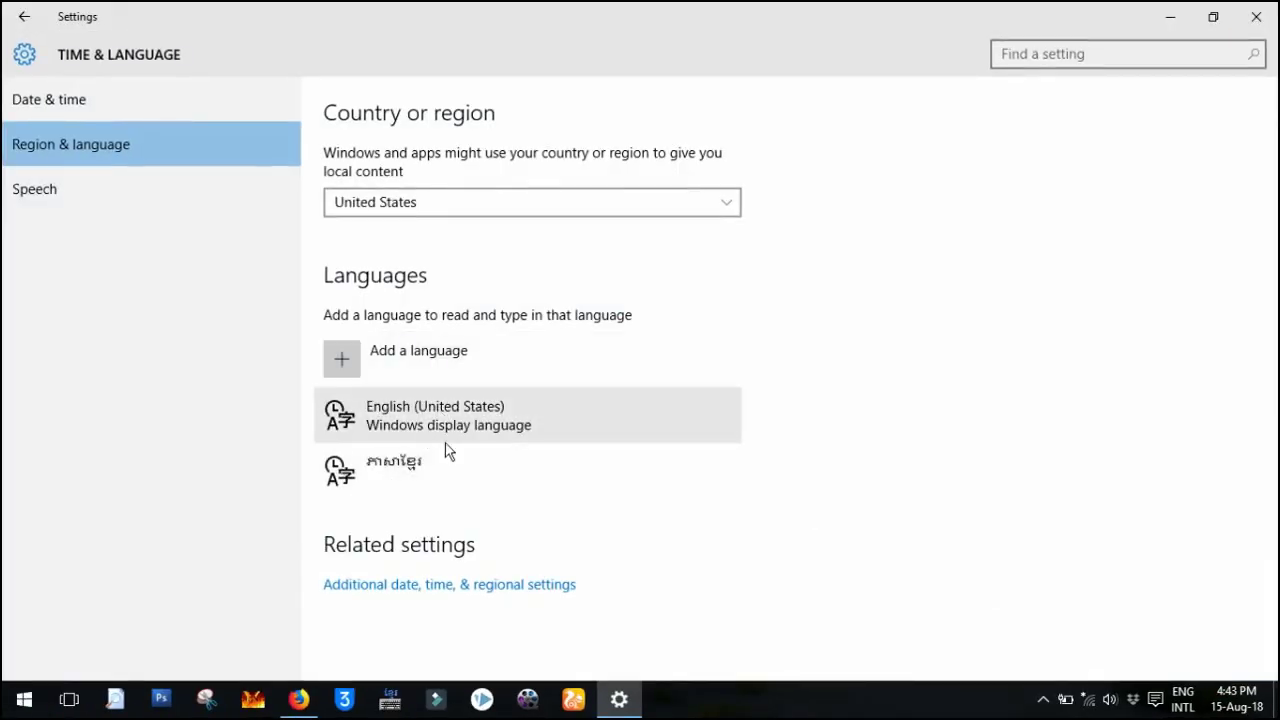
left_click(407, 459)
left_click(660, 540)
left_click(1180, 698)
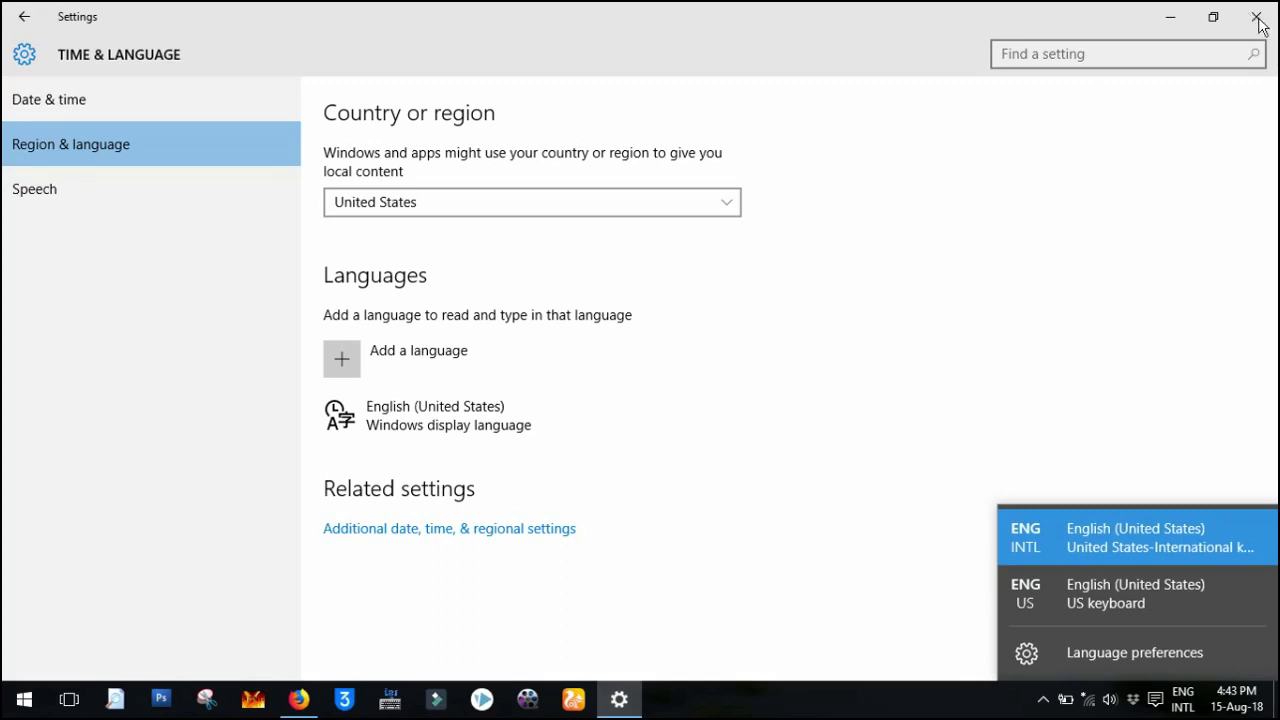
left_click(1213, 16)
left_click(1256, 16)
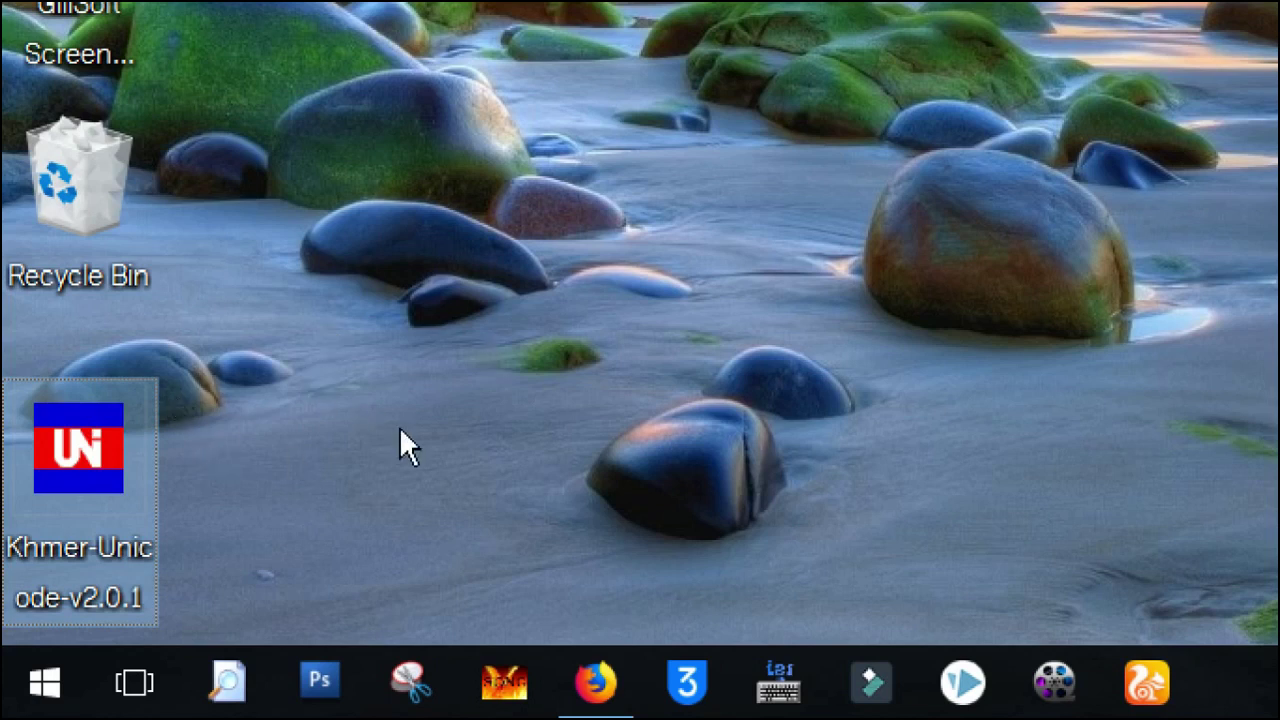
Install Khmer Unicode 2.0.1 from the desktop installer in the default destination folder and finish the setup wizard.
double_click(88, 455)
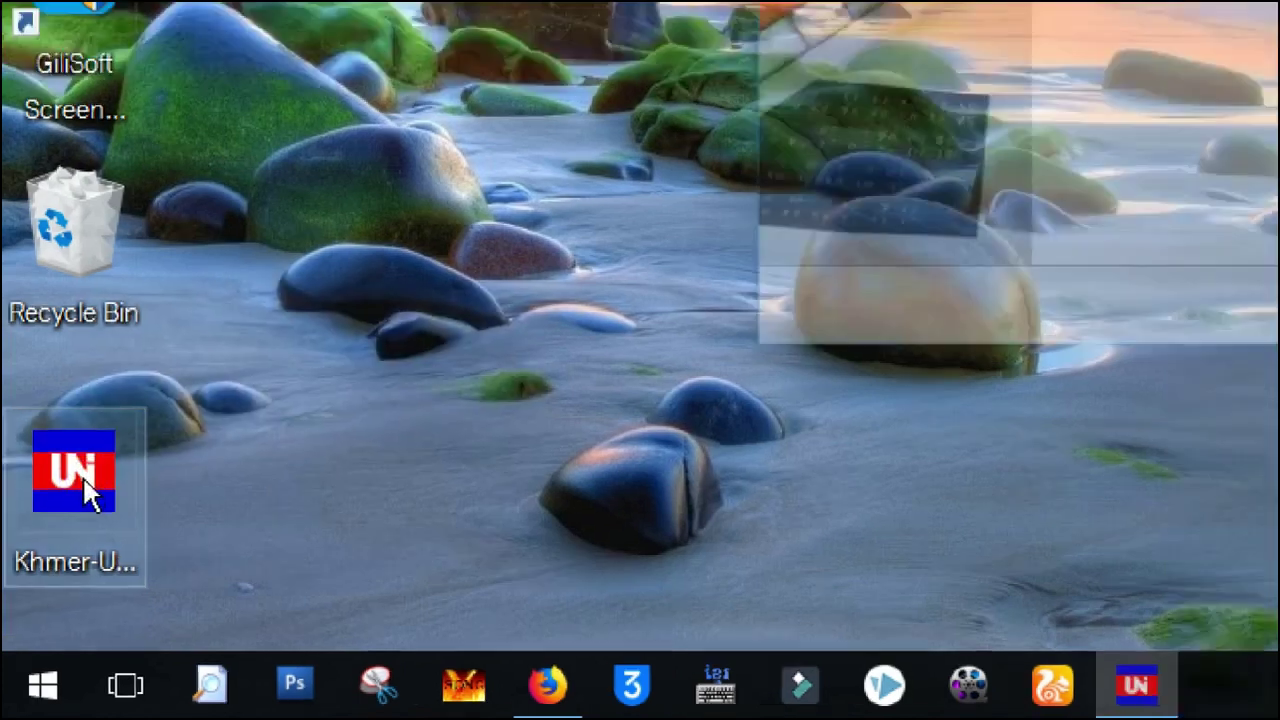
left_click(740, 499)
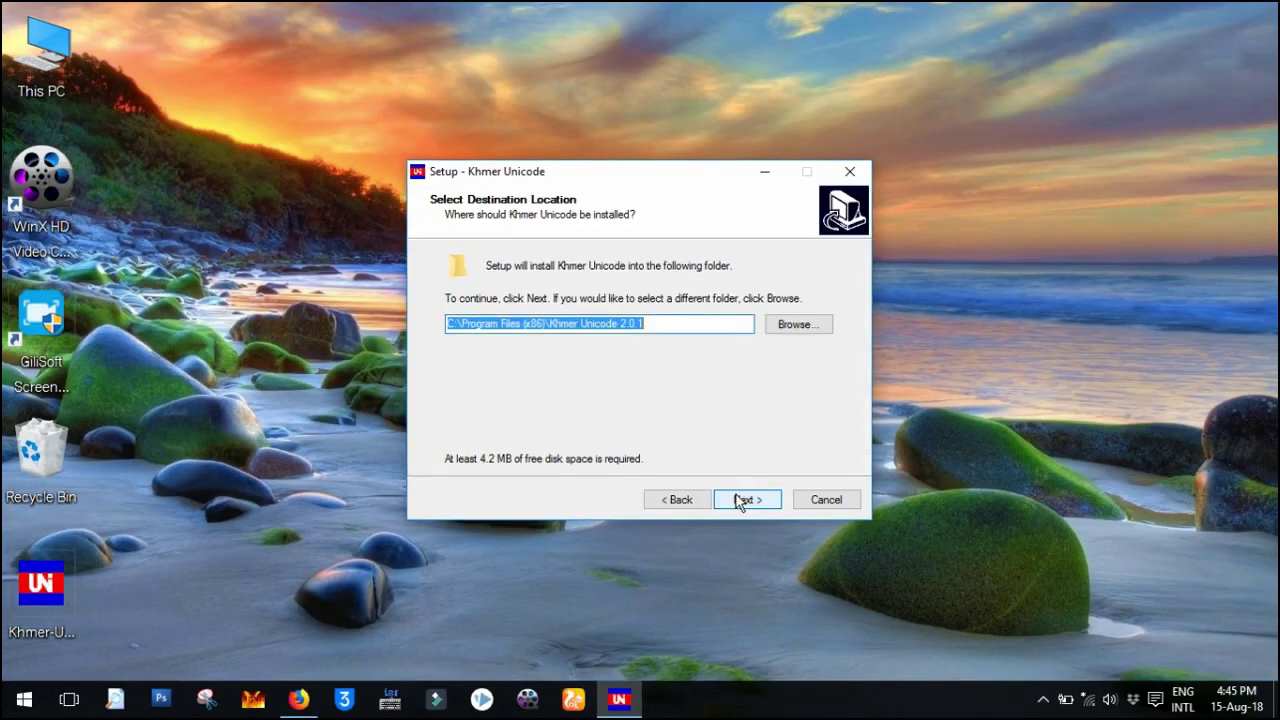
left_click(742, 499)
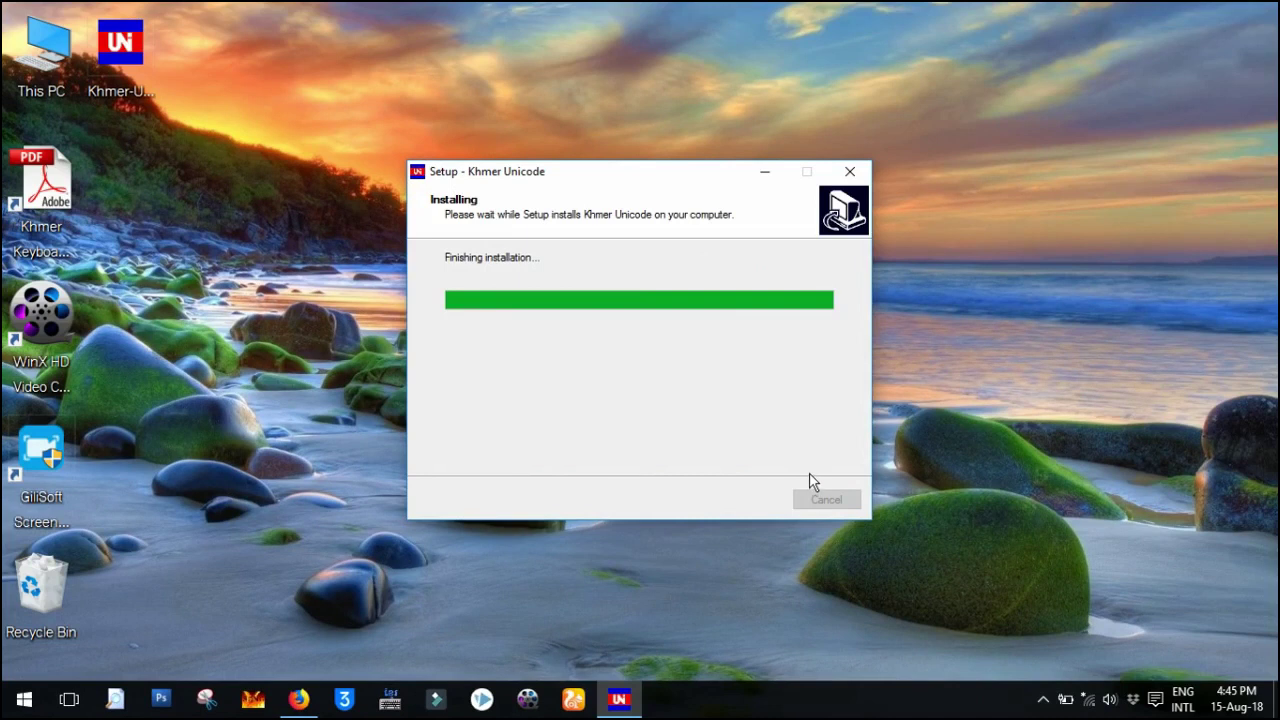
left_click(1181, 698)
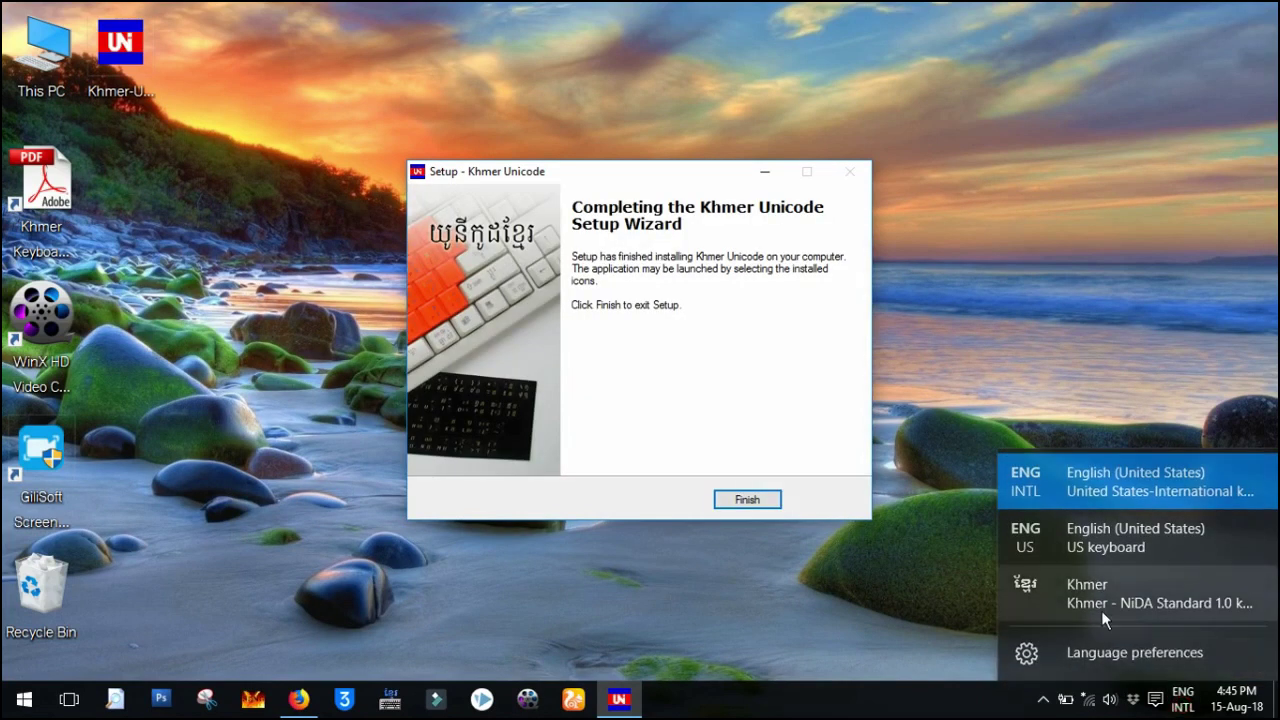
left_click(748, 502)
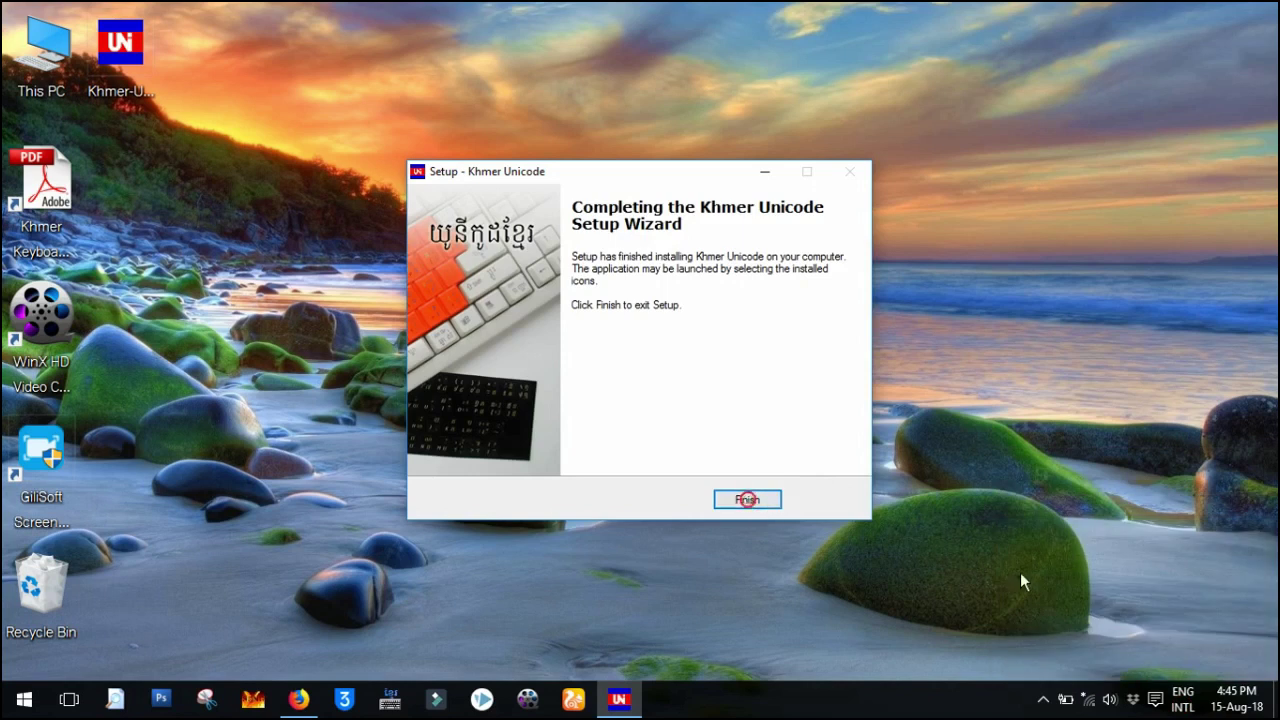
left_click(729, 504)
Switch the input method to the Khmer - NiDA Standard 1.0 keyboard.
left_click(1181, 698)
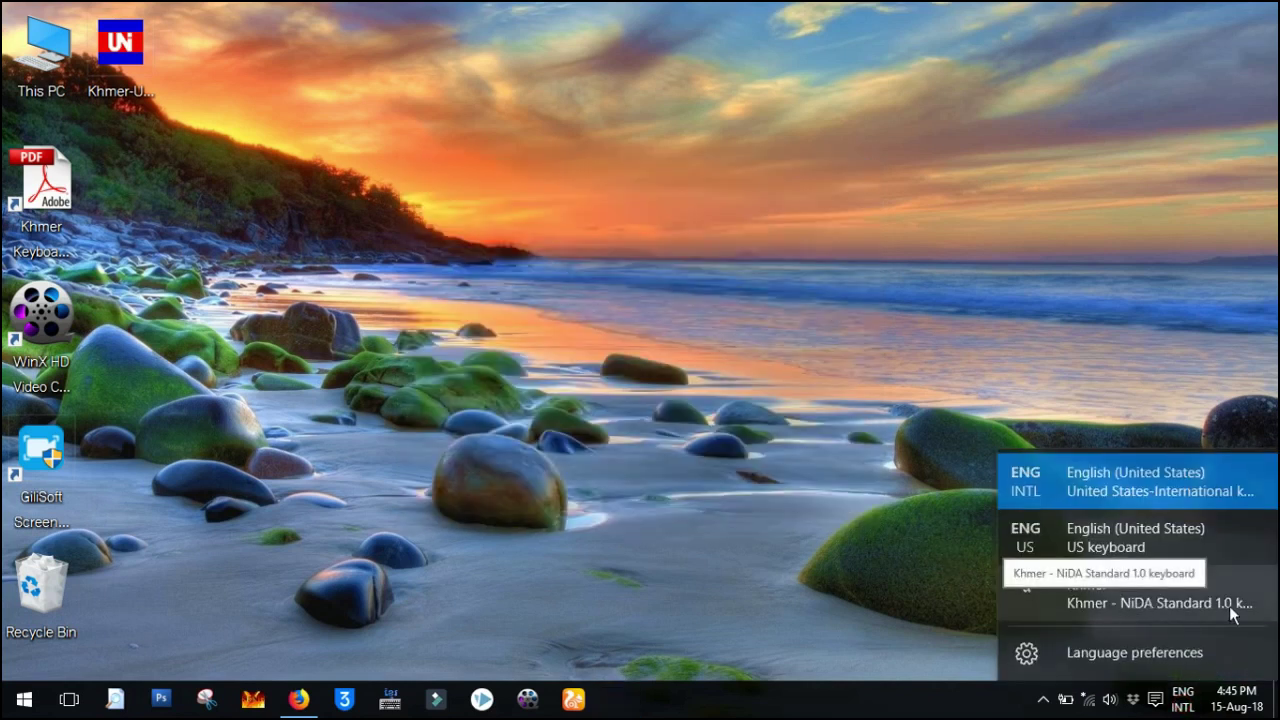
left_click(1155, 601)
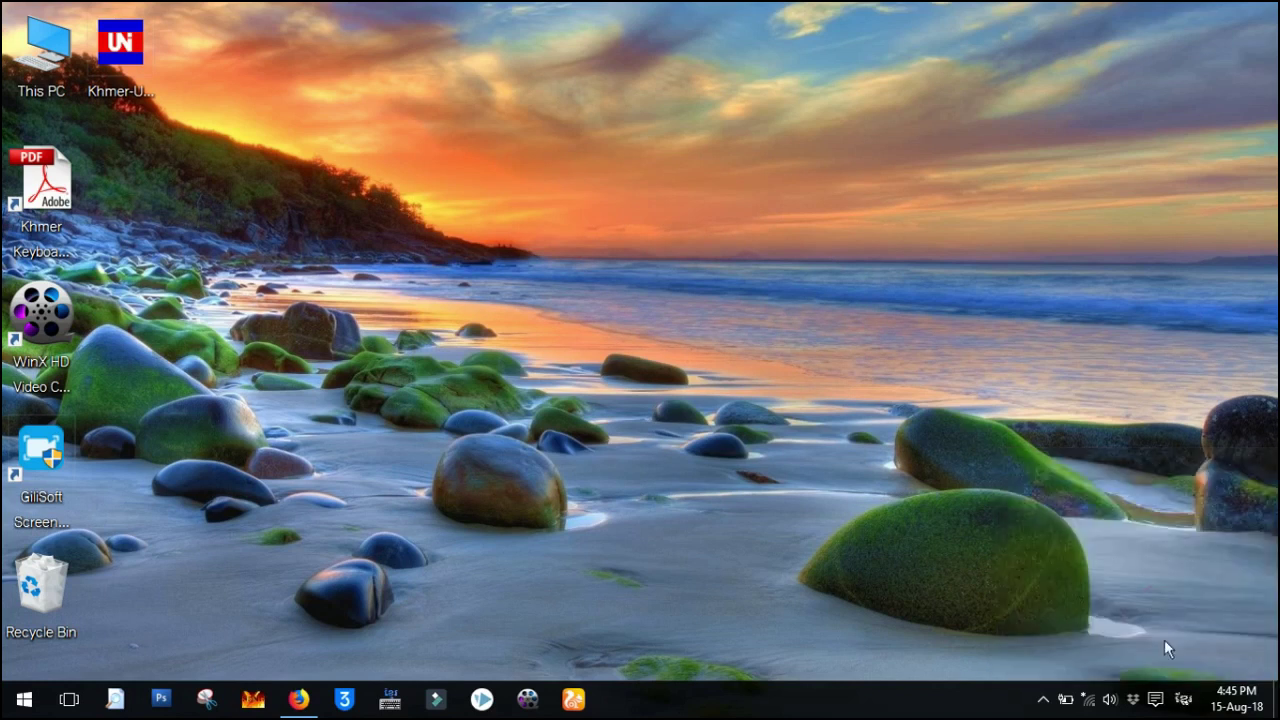
In the Khmer language options, add the Khmer (NIDA) keyboard and remove the unavailable input method.
left_click(1183, 700)
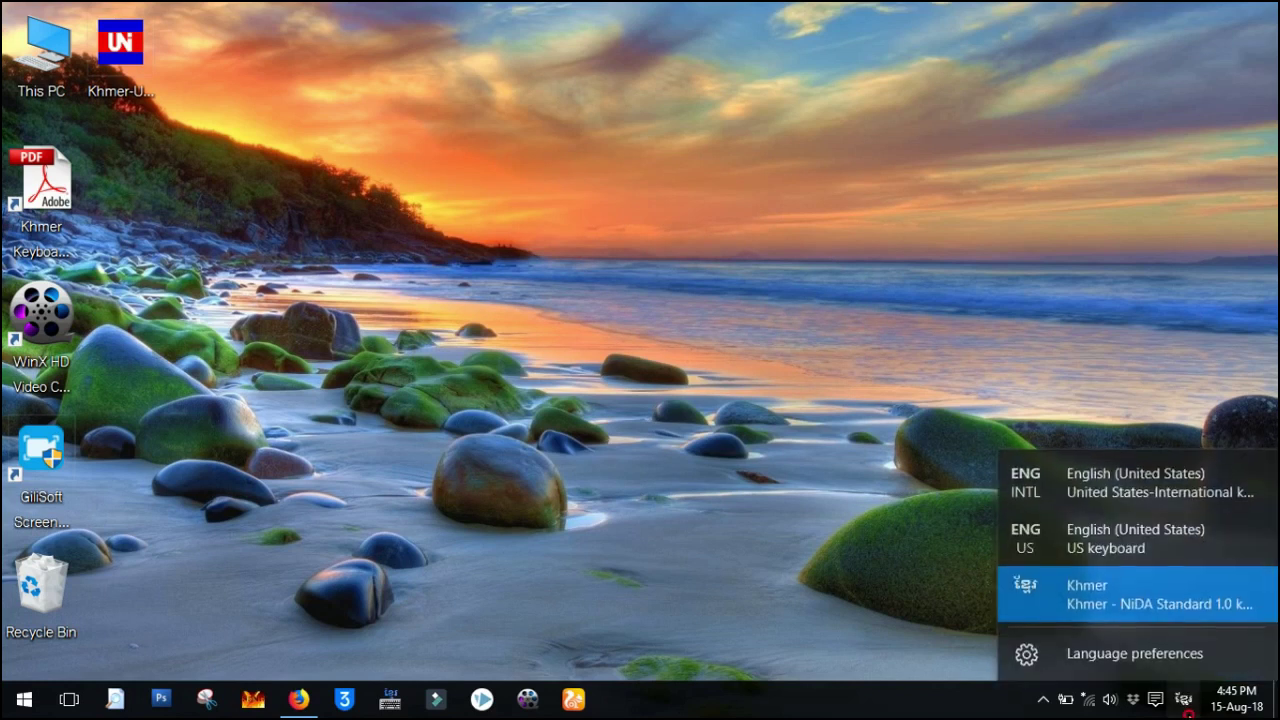
left_click(1180, 657)
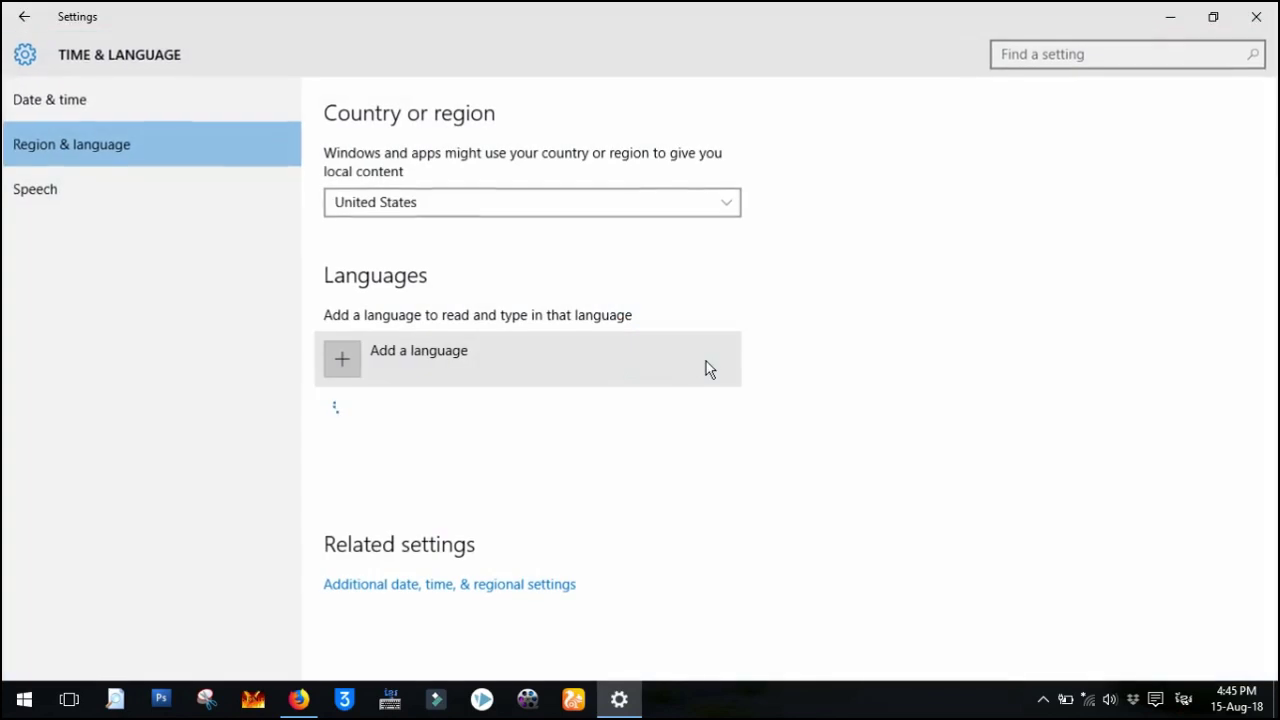
left_click(414, 466)
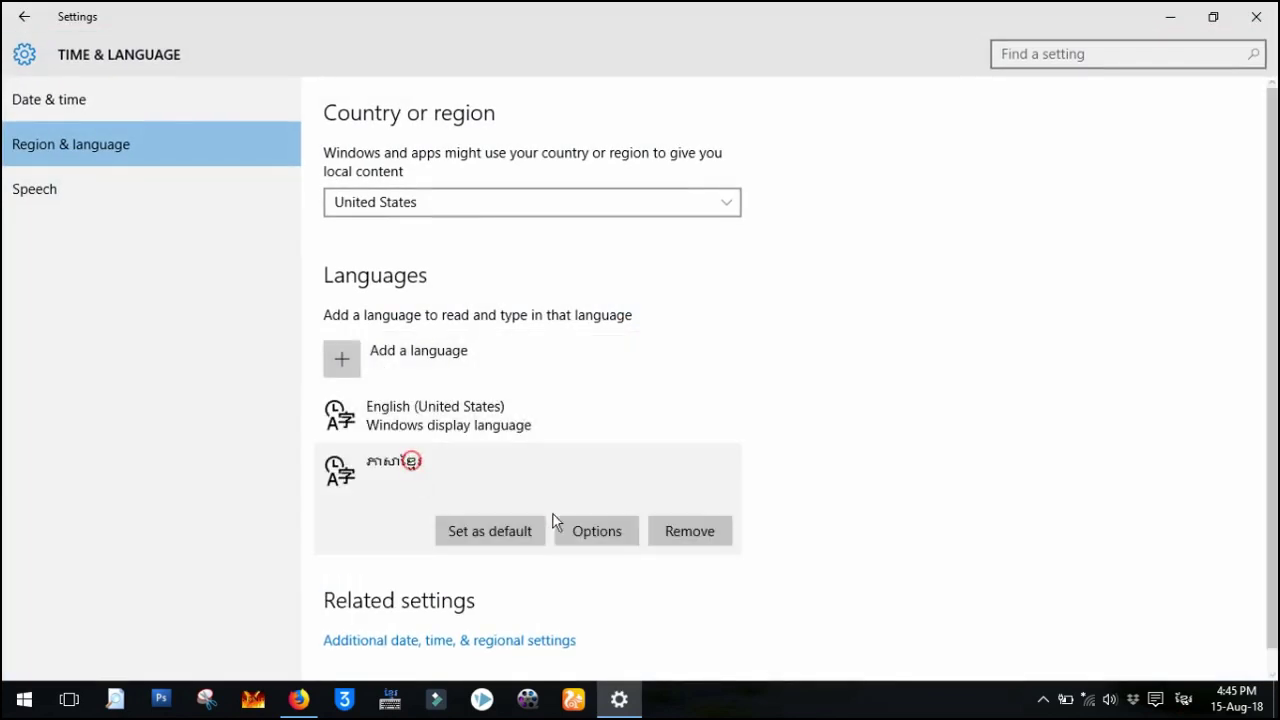
left_click(617, 536)
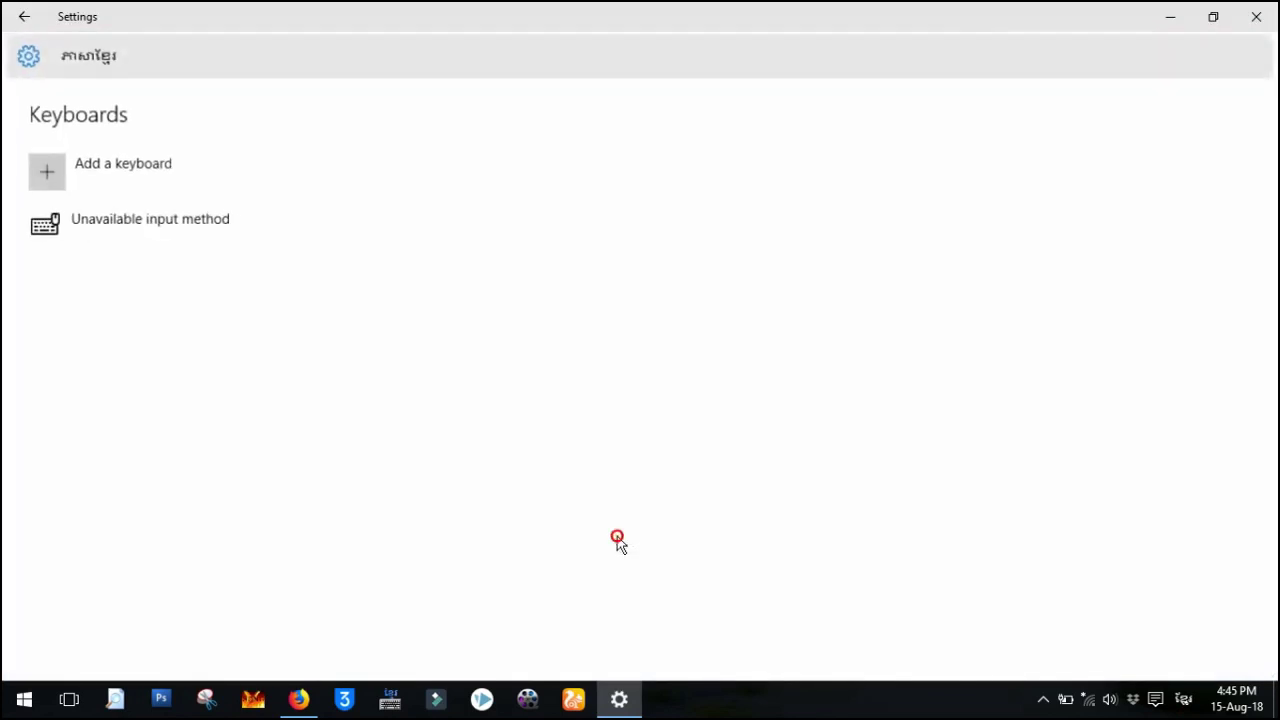
left_click(180, 168)
left_click(168, 288)
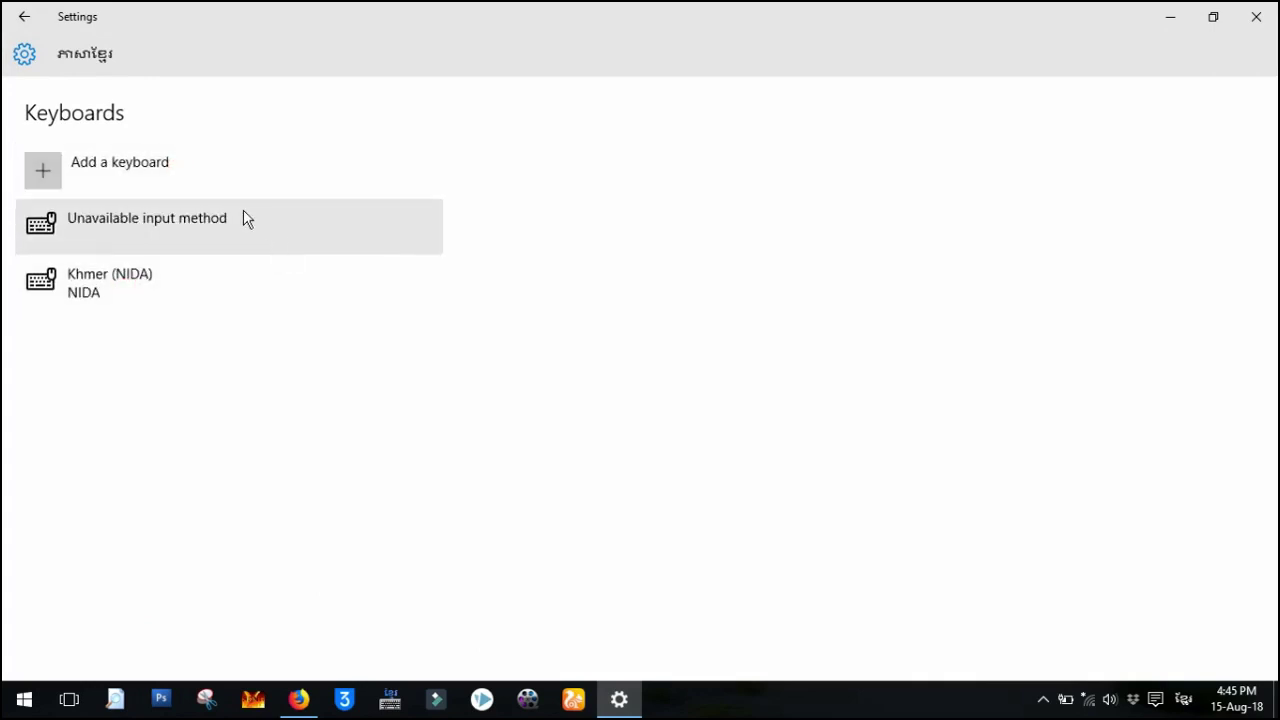
left_click(244, 219)
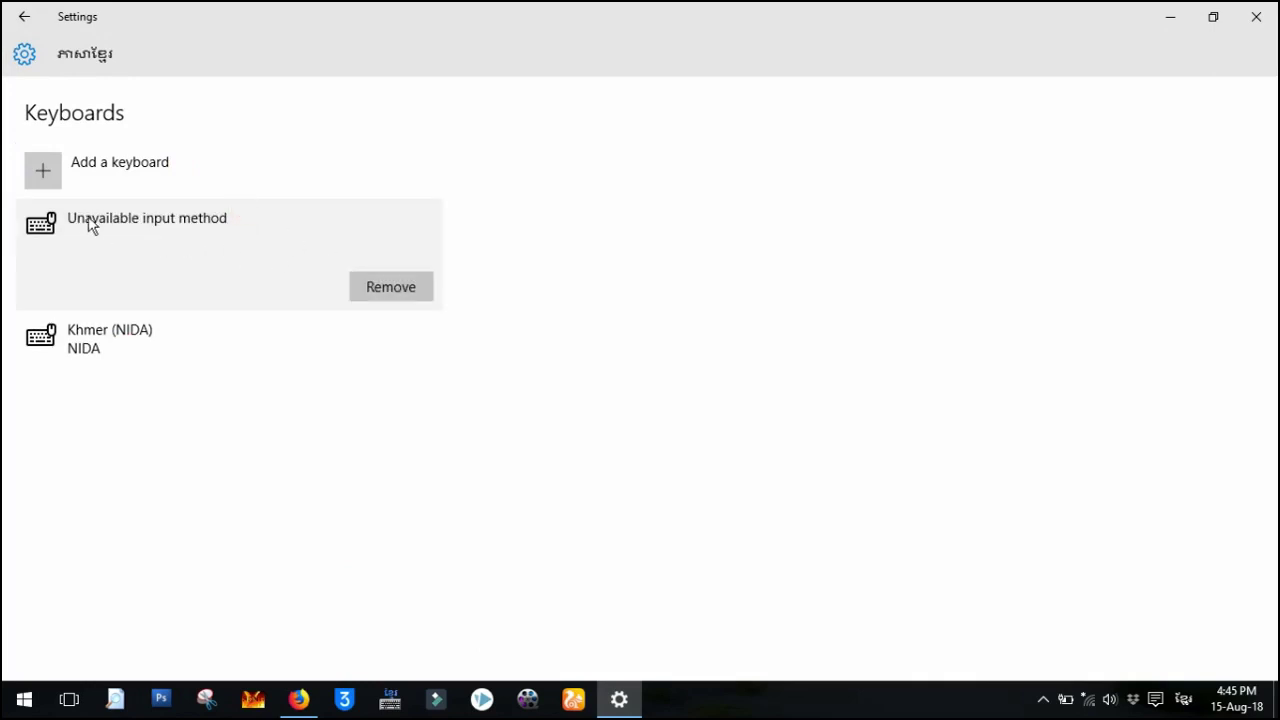
left_click(389, 292)
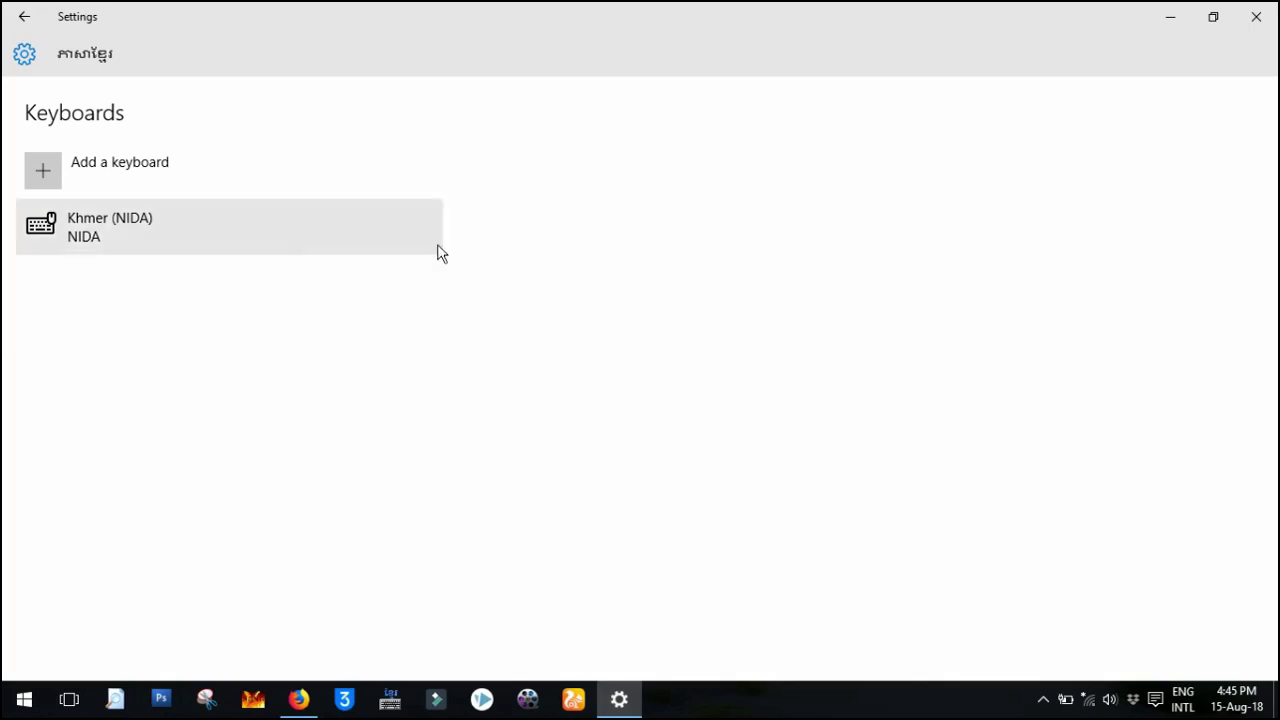
Close the Khmer language settings and check the list of available input methods.
left_click(1270, 12)
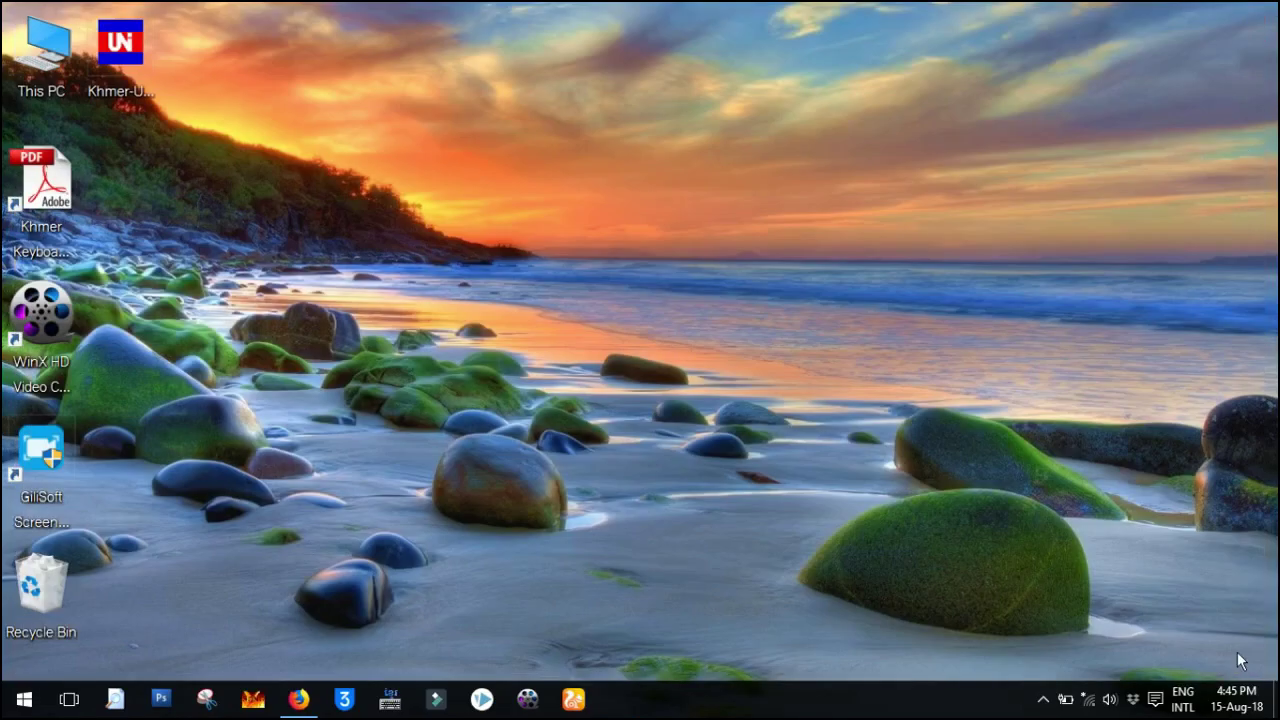
left_click(1183, 700)
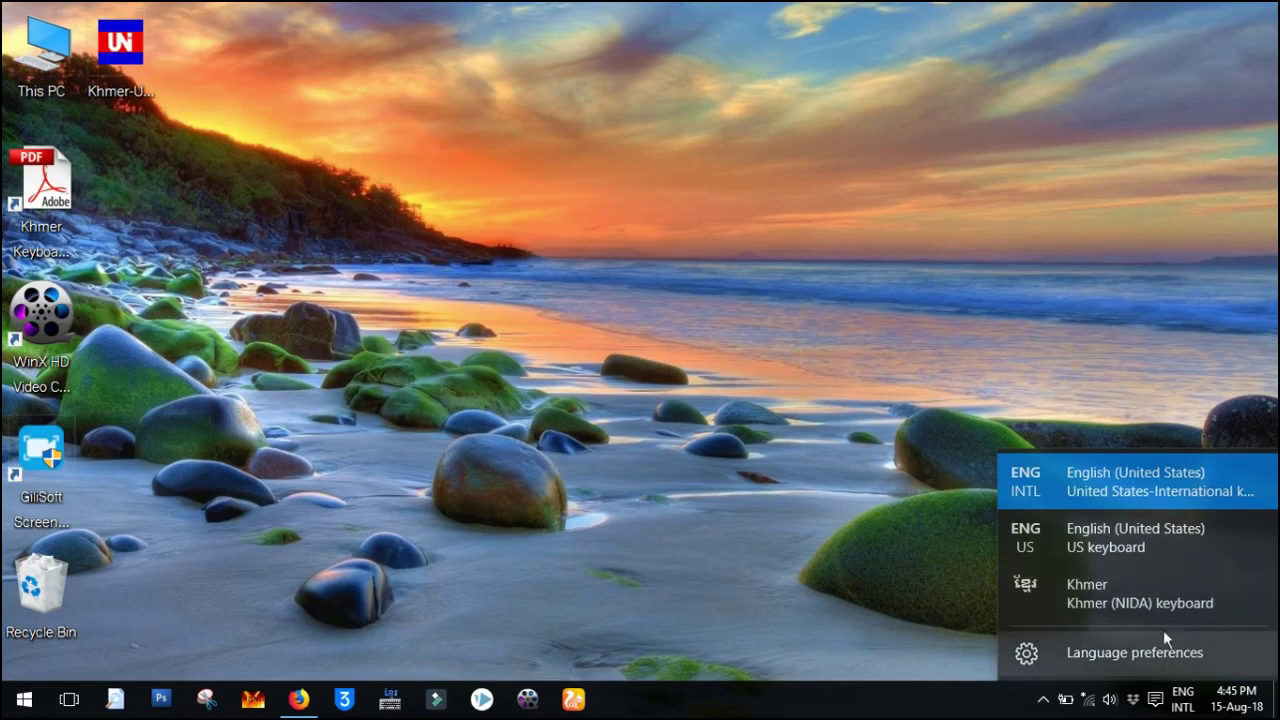
left_click(968, 712)
Enable the touch keyboard button on the taskbar and check that its option is ticked.
right_click(968, 712)
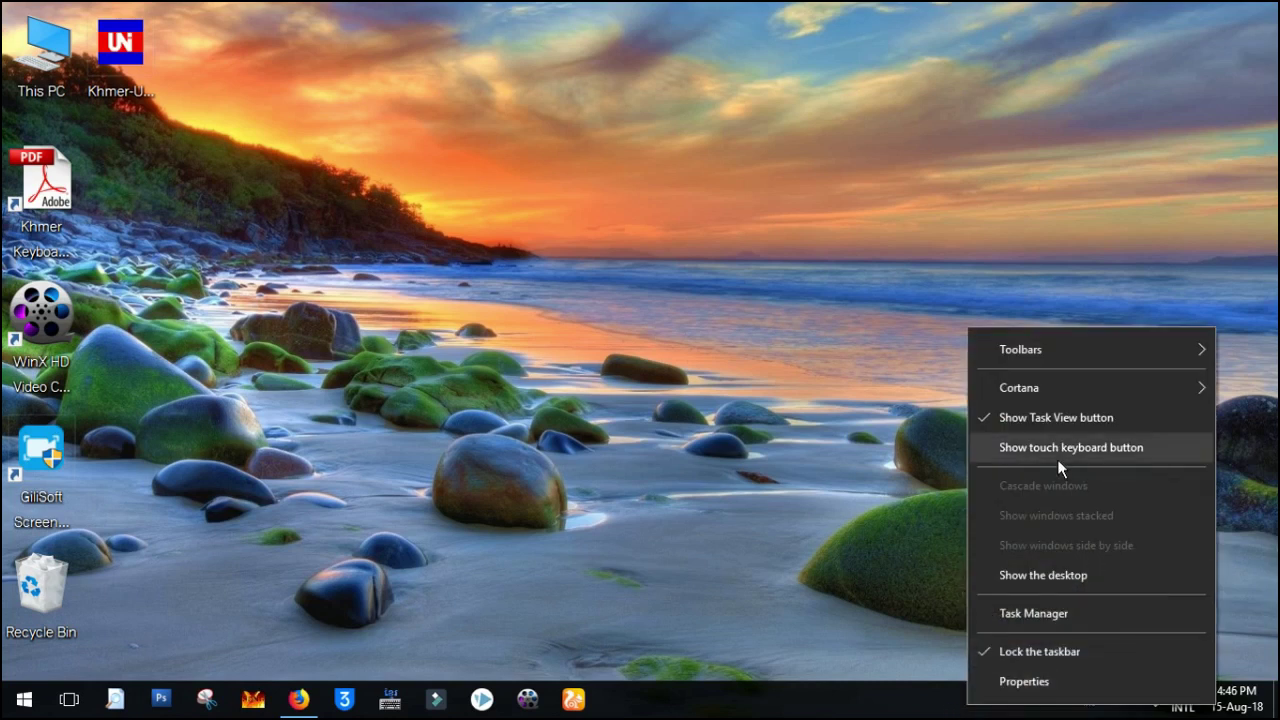
left_click(1137, 452)
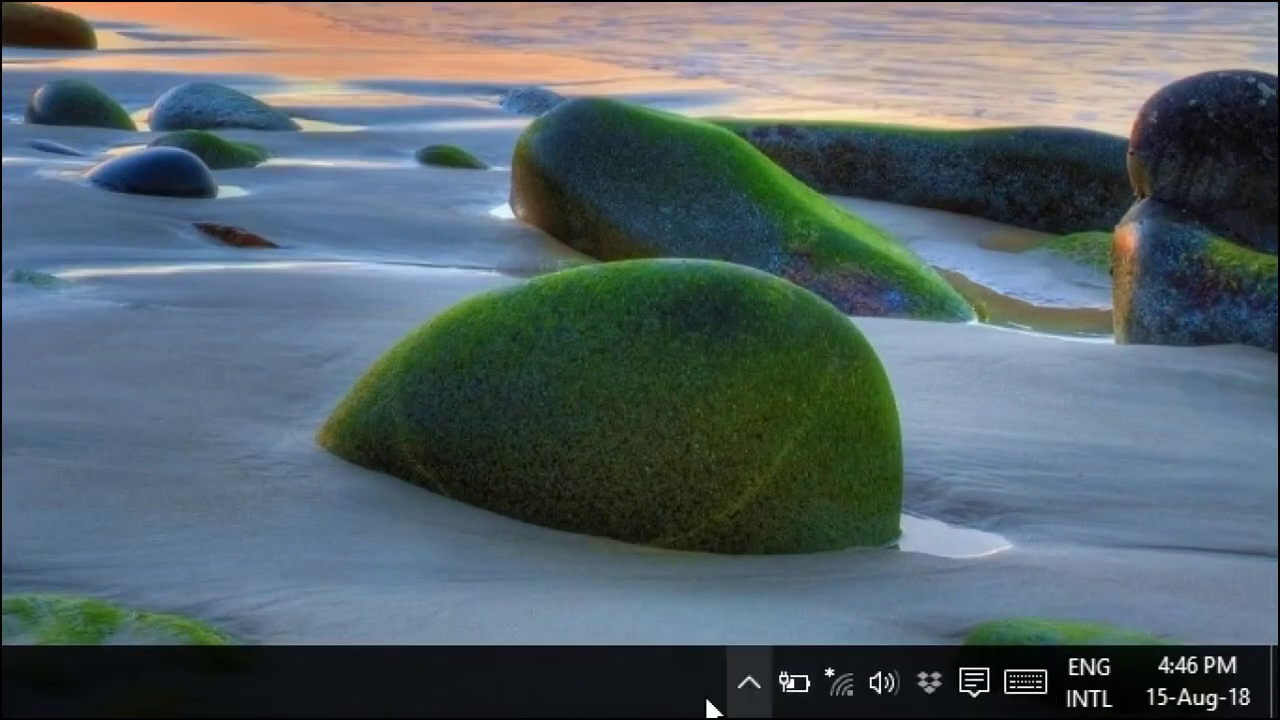
right_click(898, 709)
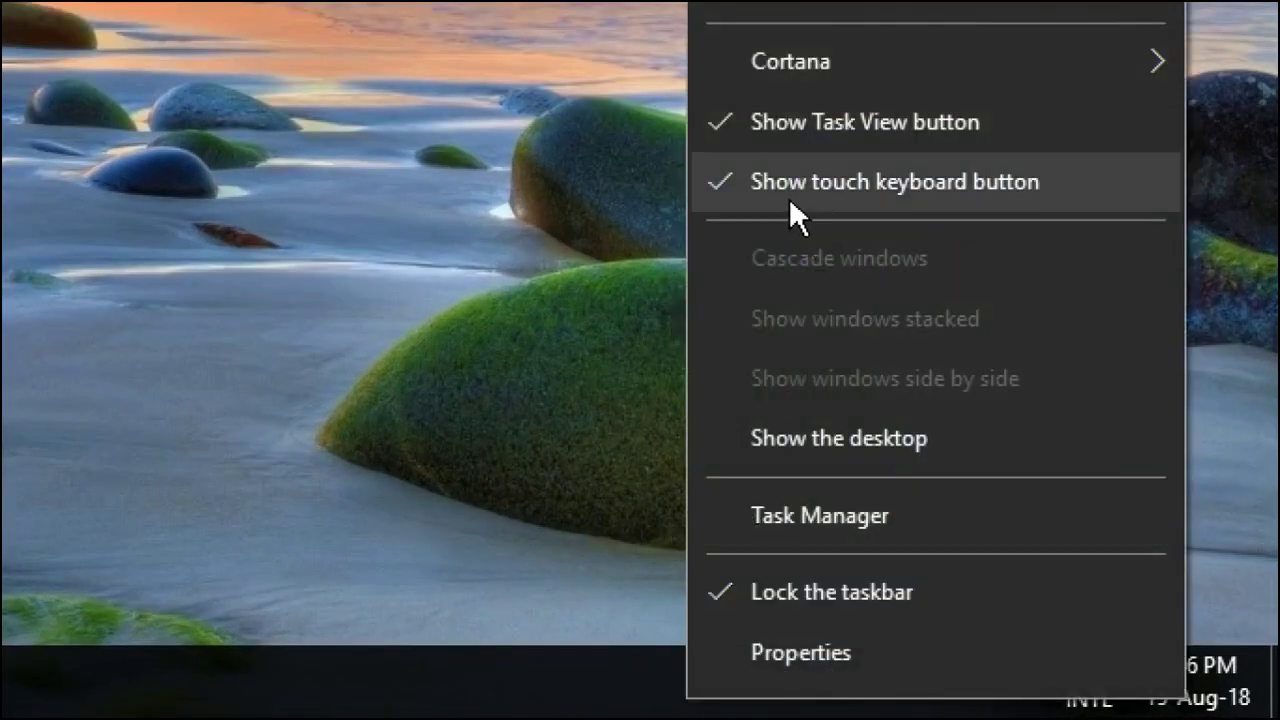
left_click(594, 700)
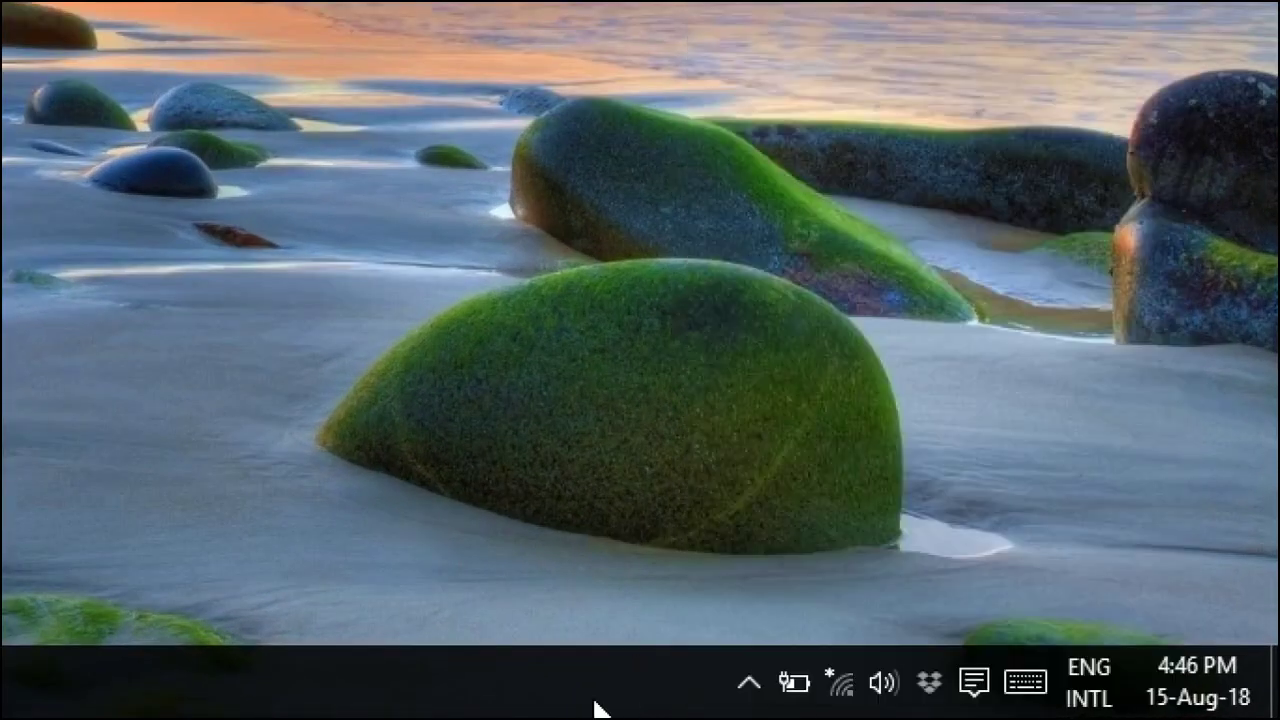
Open the touch keyboard to view its English layout, and close it.
left_click(1033, 684)
left_click(1028, 695)
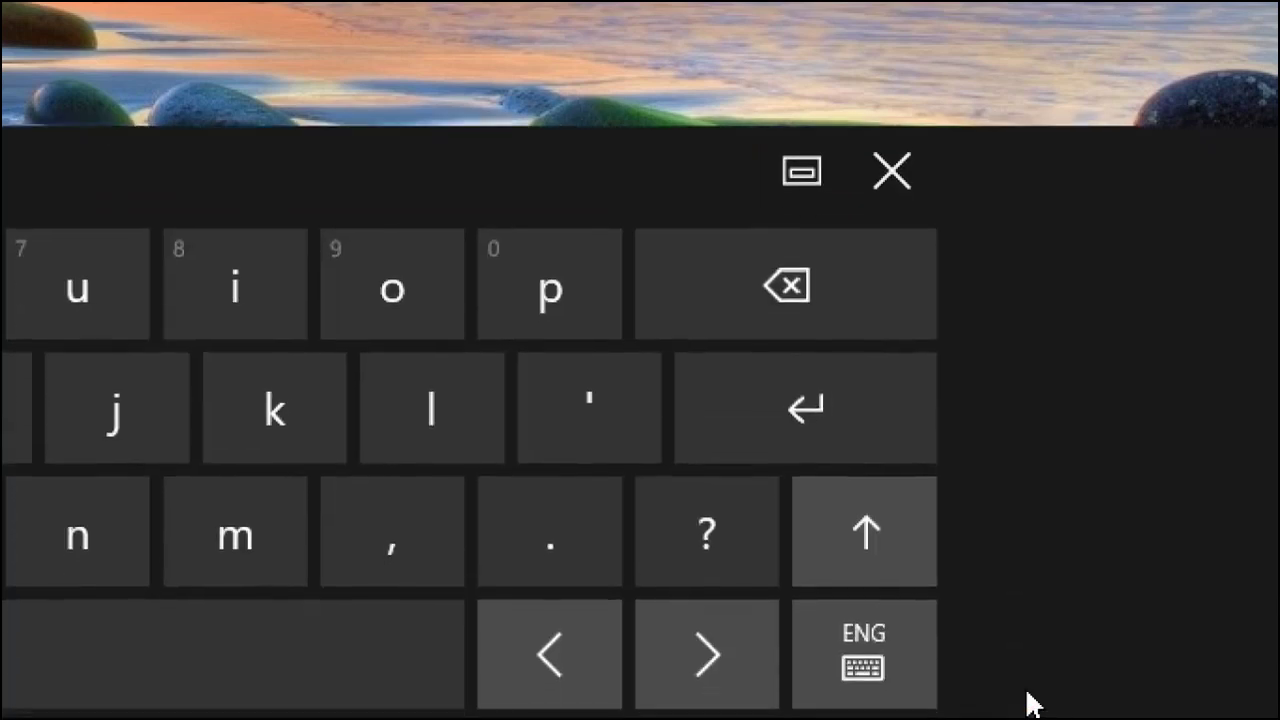
left_click(1025, 690)
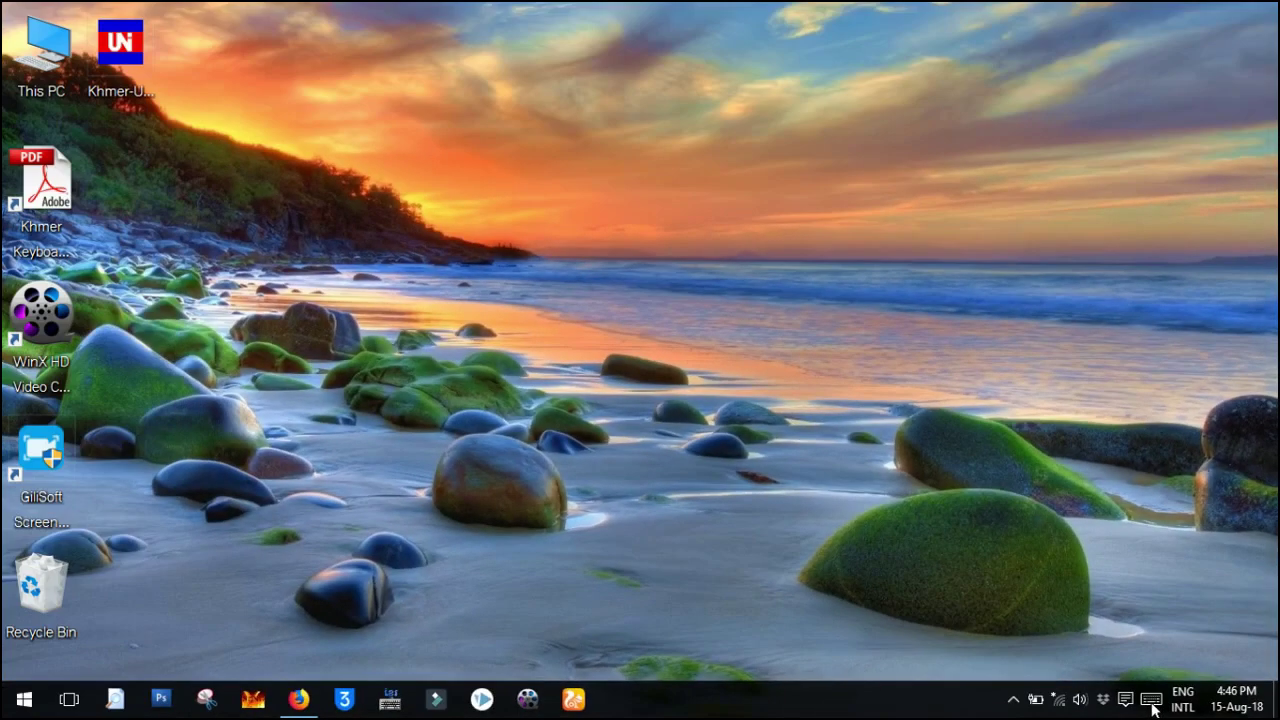
Reopen the touch keyboard to examine the Khmer key layout, and close it.
left_click(1148, 700)
left_click(1151, 699)
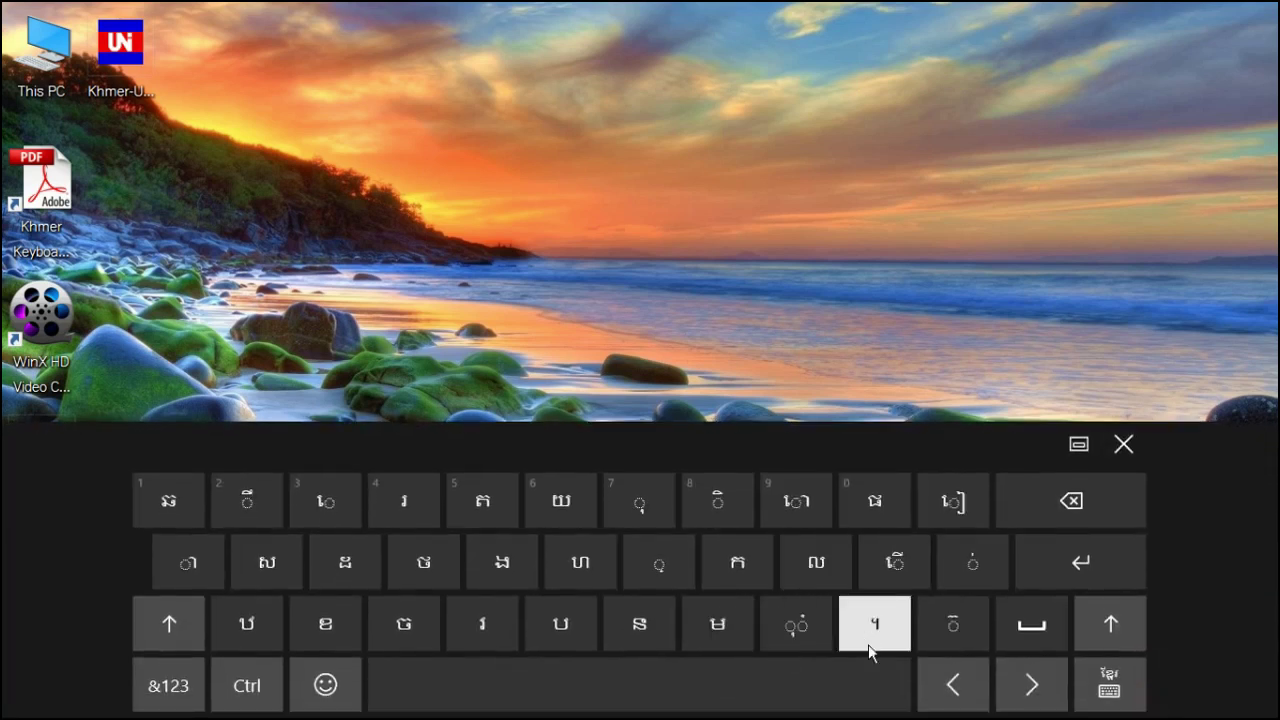
left_click(467, 208)
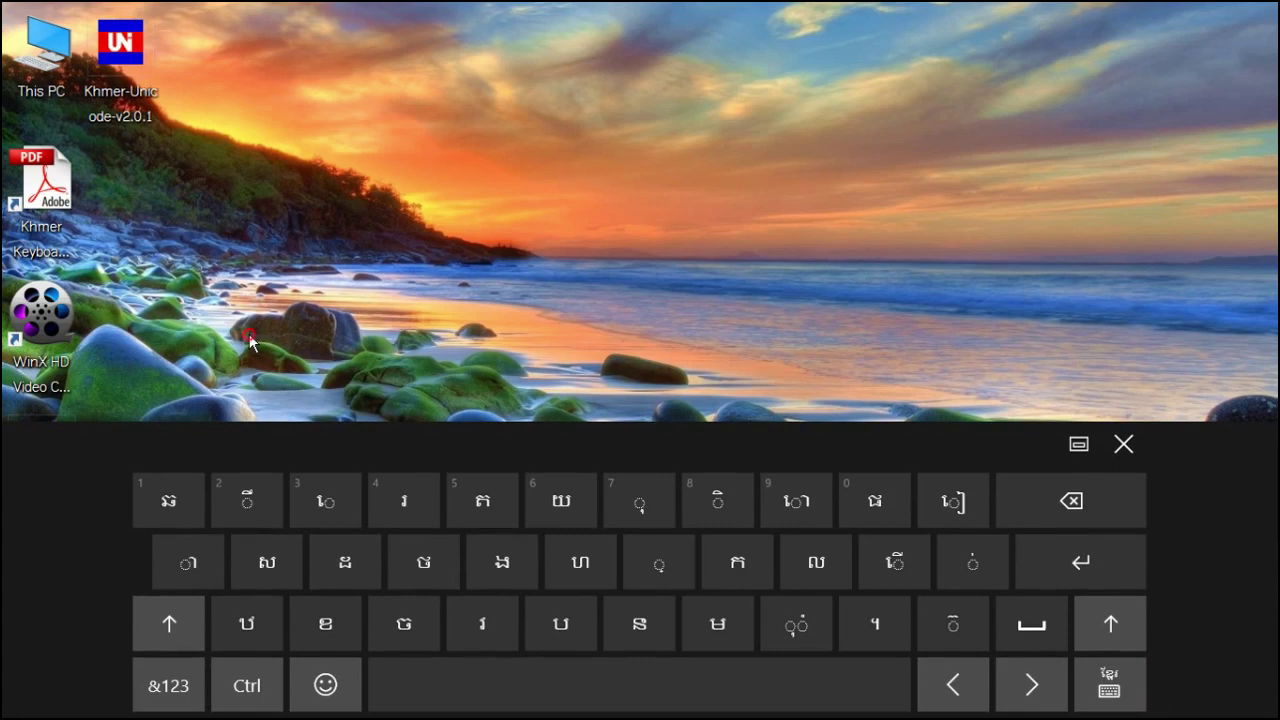
left_click(1144, 449)
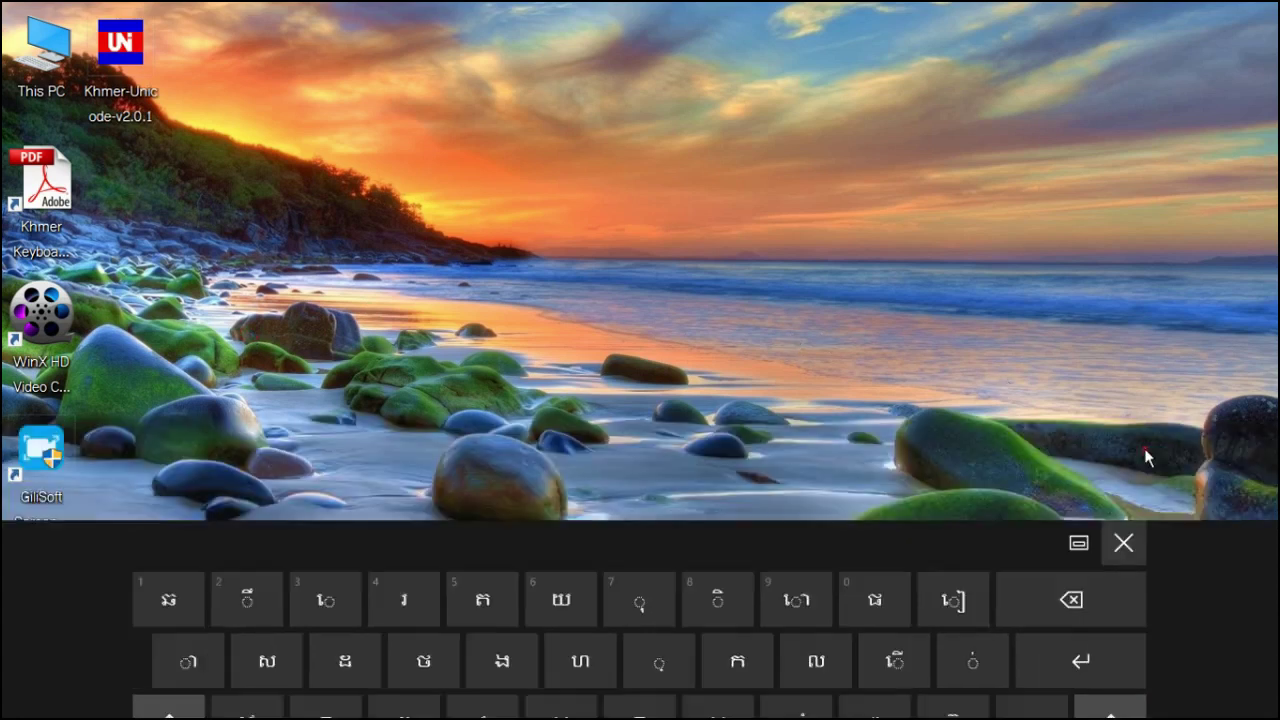